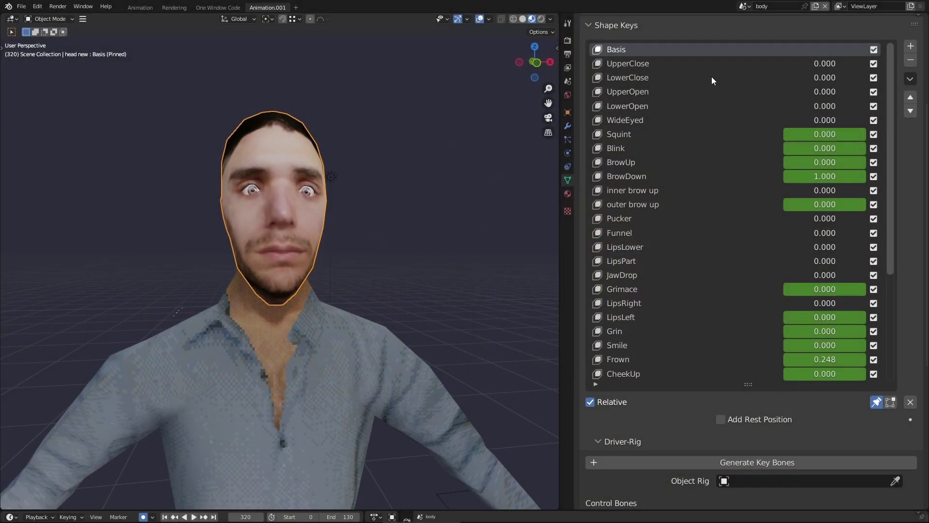
# Preview the head's shape keys one after another from Basis down to outer brow up.
pyautogui.press('Down')
pyautogui.press('Down')
pyautogui.press('Down')
pyautogui.press('Down')
pyautogui.press('Down')
pyautogui.press('Down')
pyautogui.press('Down')
pyautogui.press('Down')
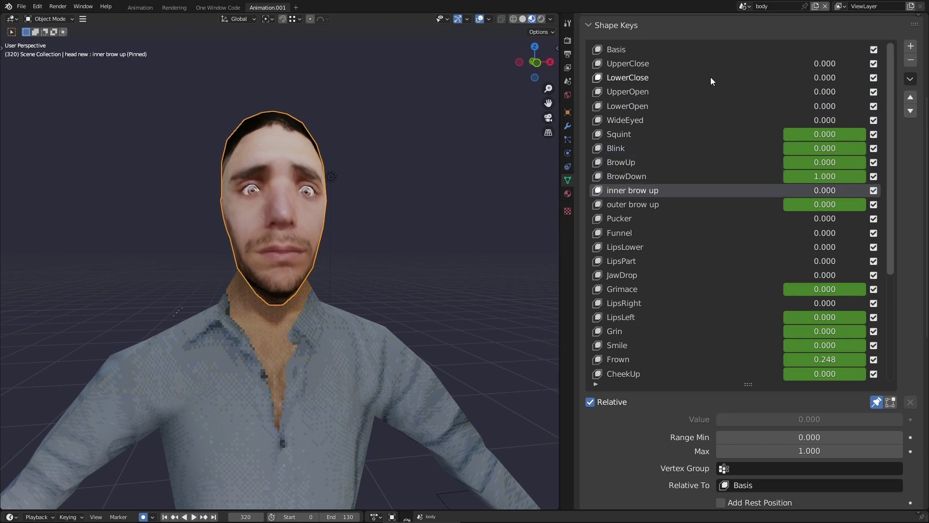
pyautogui.press('Down')
pyautogui.press('Down')
pyautogui.press('Down')
pyautogui.press('KP_Decimal')
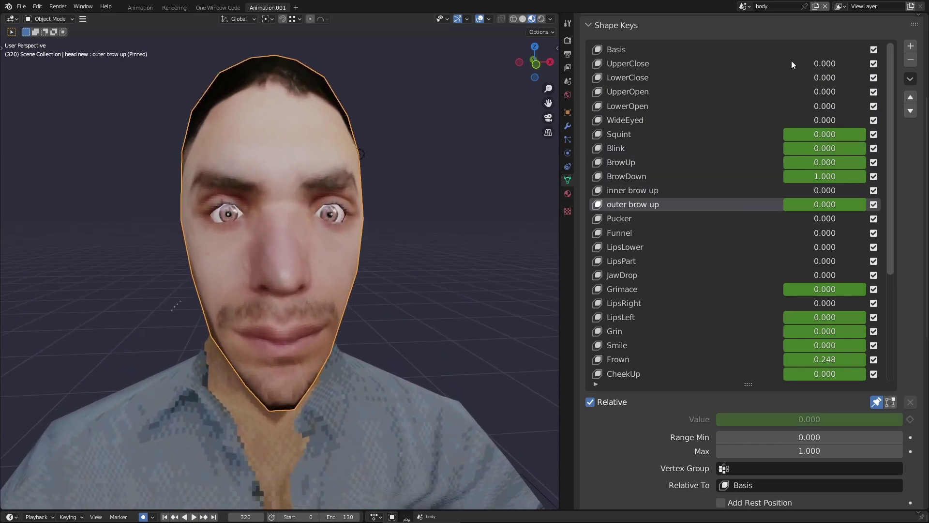
# Preview the head's shape keys from Blink through the lip and phoneme shapes down to O3.
pyautogui.click(716, 146)
pyautogui.press('Down')
pyautogui.press('Down')
pyautogui.press('Down')
pyautogui.press('Down')
pyautogui.press('Down')
pyautogui.press('Down')
pyautogui.press('Down')
pyautogui.press('Down')
pyautogui.press('Down')
pyautogui.press('Down')
pyautogui.press('Down')
pyautogui.press('Down')
pyautogui.press('Down')
pyautogui.press('Down')
pyautogui.press('Down')
pyautogui.press('Down')
pyautogui.press('Down')
pyautogui.press('Down')
pyautogui.press('Down')
pyautogui.press('Down')
pyautogui.press('Down')
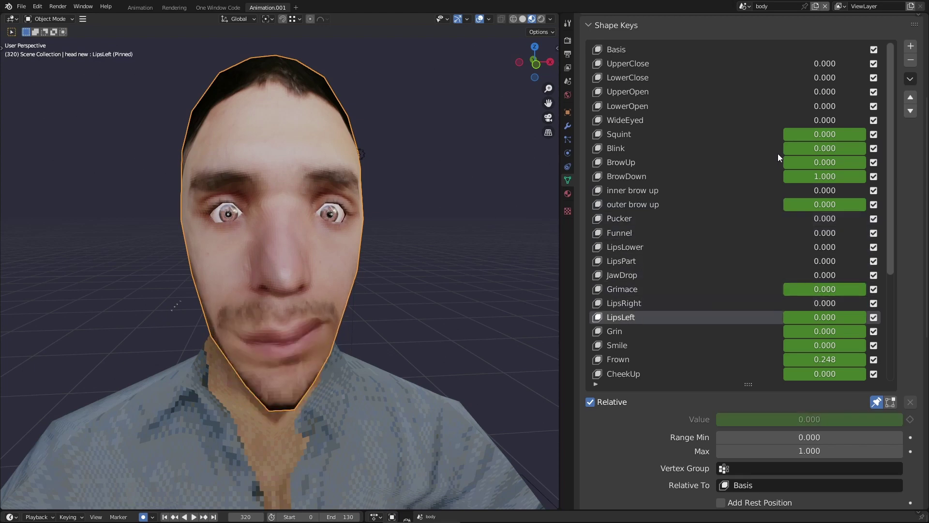
pyautogui.press('Down')
pyautogui.press('Down')
pyautogui.press('Down')
pyautogui.press('Down')
pyautogui.press('Down')
pyautogui.press('Down')
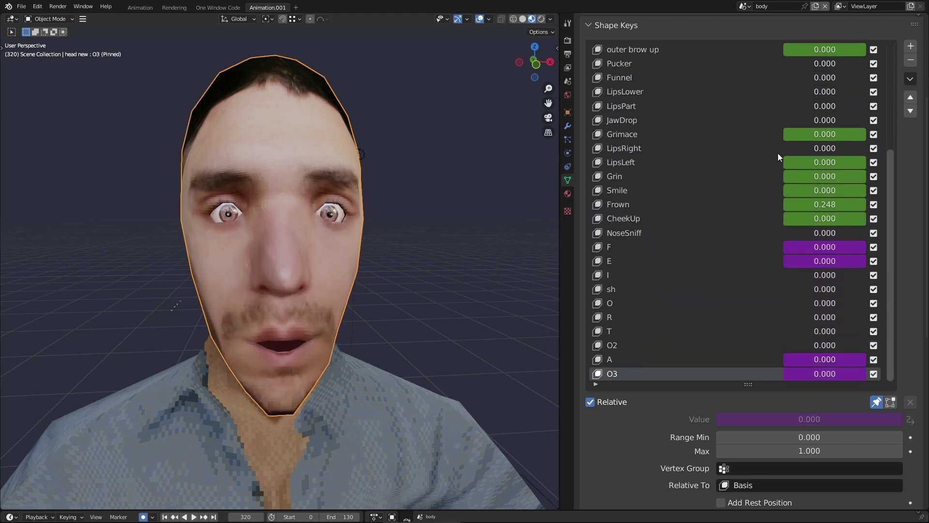
# Go back through the head's shape keys from O3 up to BrowUp to compare the expressions.
pyautogui.press('Up')
pyautogui.press('Up')
pyautogui.press('Up')
pyautogui.press('Up')
pyautogui.press('Up')
pyautogui.press('Up')
pyautogui.press('Up')
pyautogui.press('Up')
pyautogui.press('Up')
pyautogui.press('Up')
pyautogui.press('Up')
pyautogui.press('Up')
pyautogui.press('Up')
pyautogui.press('Up')
pyautogui.press('Up')
pyautogui.press('Up')
pyautogui.press('Up')
pyautogui.press('Up')
pyautogui.press('Up')
pyautogui.press('Up')
pyautogui.scroll(5, 765, 175)
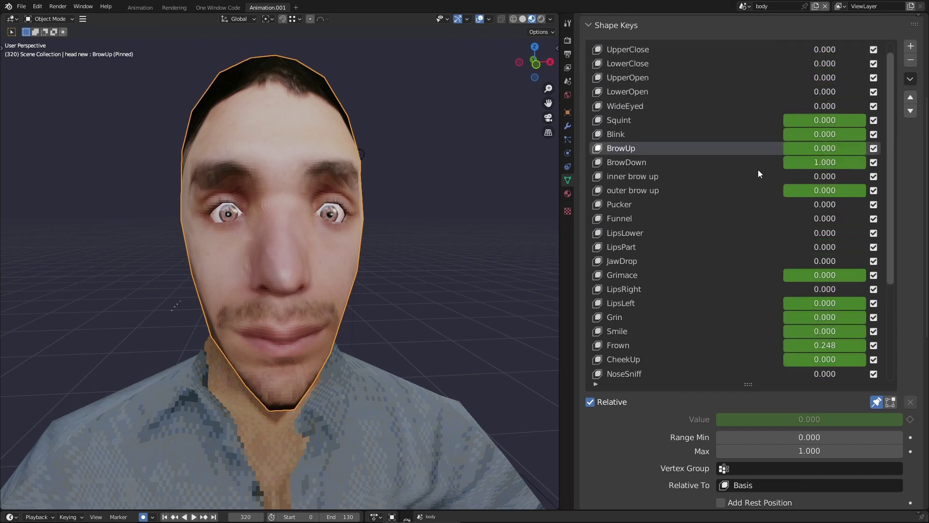
pyautogui.scroll(-6, 495, 179)
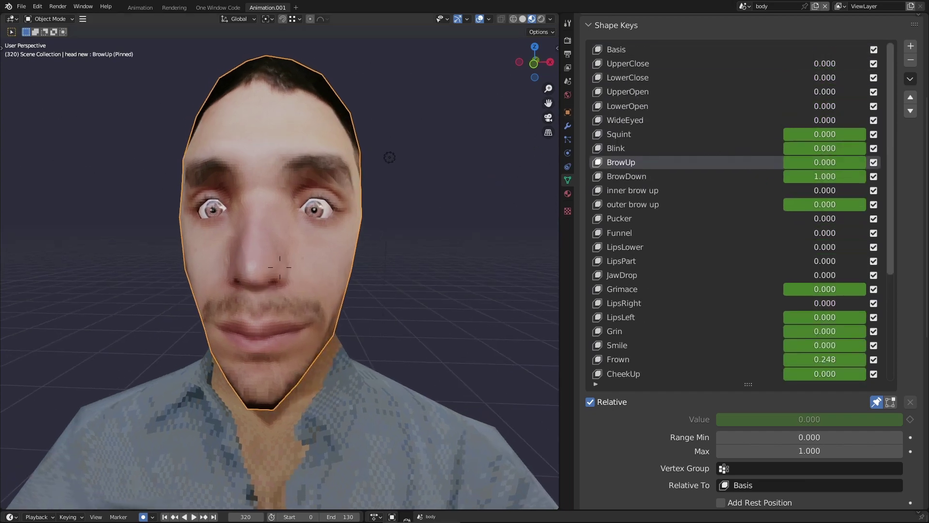
# Add an armature, move it beside the character's head and trackball-rotate it by about 68.2° and 12°.
pyautogui.hotkey('shift', 'a')
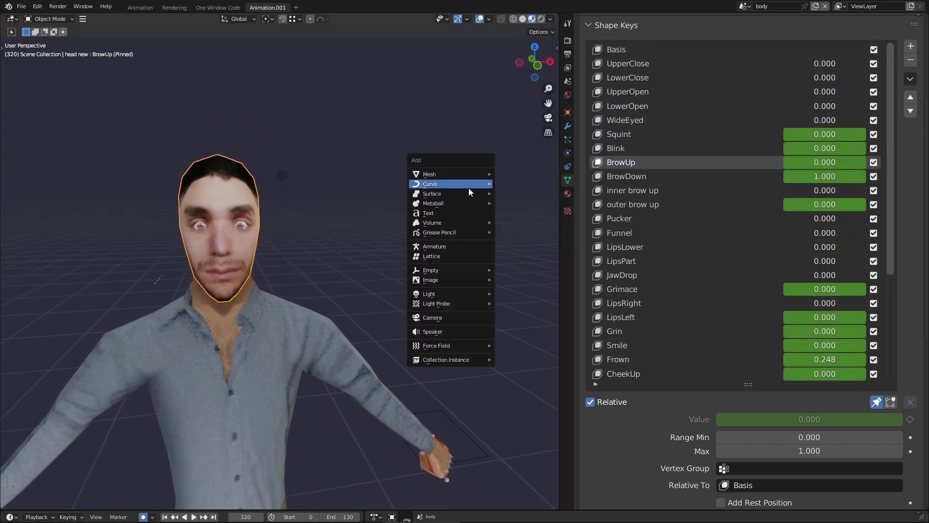
pyautogui.click(433, 246)
pyautogui.scroll(-5, 341, 217)
pyautogui.press('g')
pyautogui.click(386, 72)
pyautogui.press('r')
pyautogui.press('r')
pyautogui.click(368, 185)
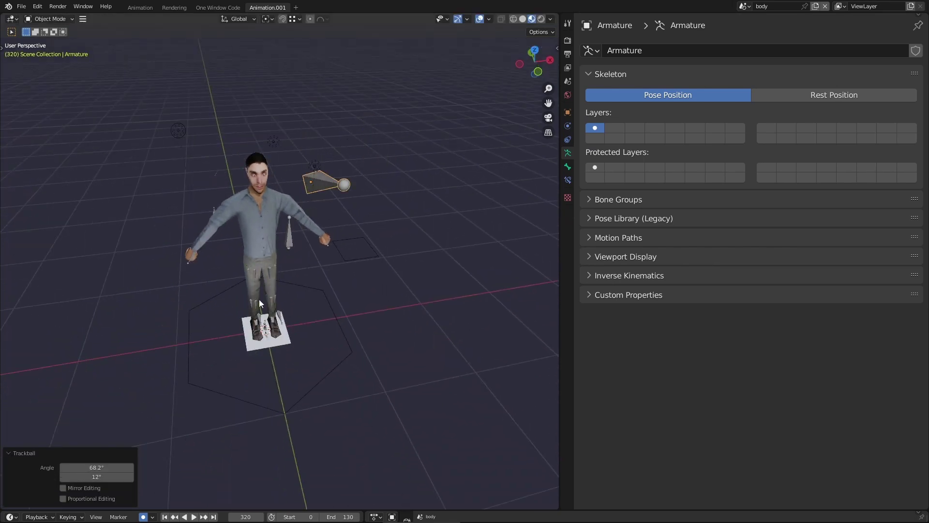
# Select the rig at the character's feet, switch it to Pose Mode and inspect its bones up close.
pyautogui.click(265, 327)
pyautogui.hotkey('ctrl', 'Tab')
pyautogui.click(267, 328)
pyautogui.hotkey('shift', '`')
pyautogui.press('w')
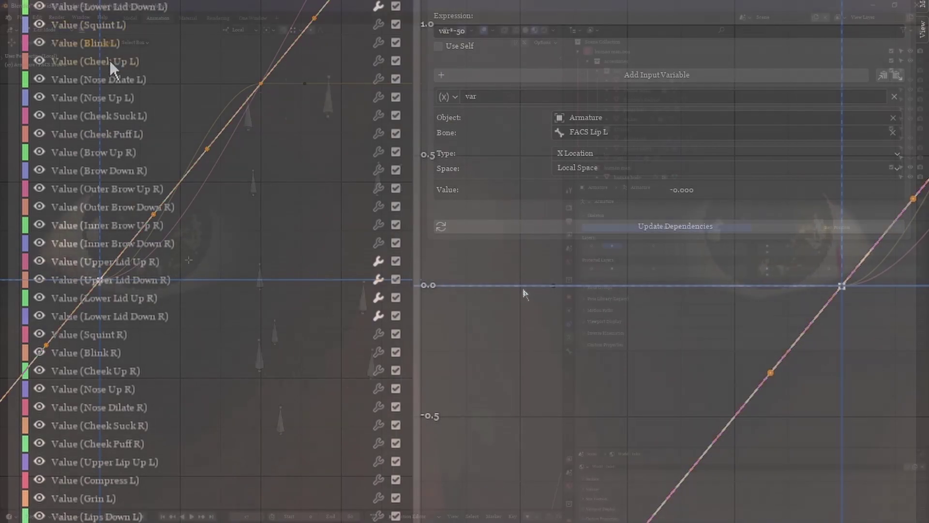
# Assign the matching LipsPart, LipsLower and JawDrop shape keys to the lips control bone's up, down and left directions.
pyautogui.doubleClick(740, 147)
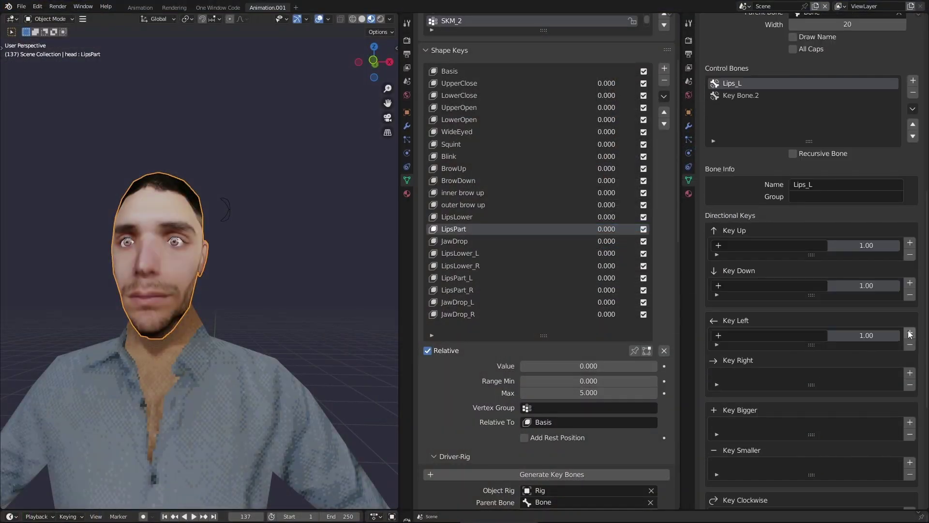
pyautogui.click(769, 246)
pyautogui.press('Return')
pyautogui.click(770, 285)
pyautogui.click(770, 336)
pyautogui.click(770, 286)
pyautogui.write('lower')
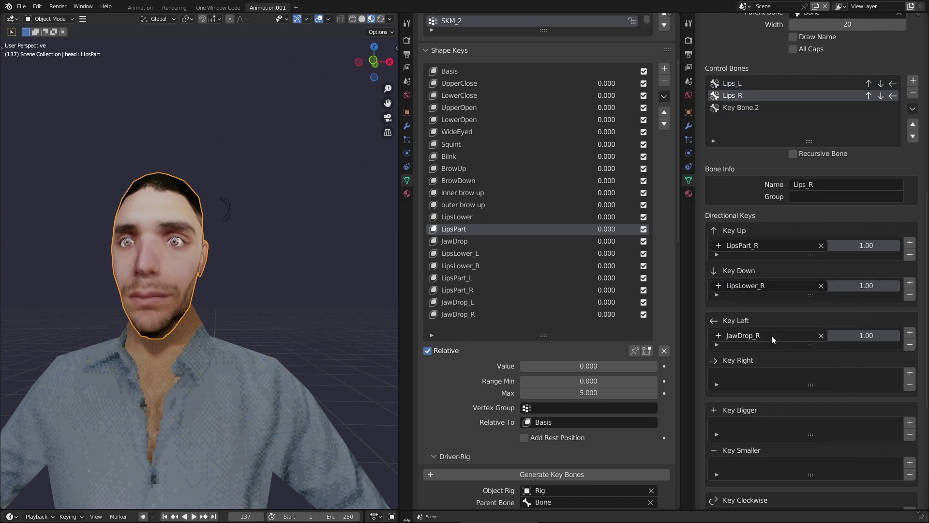
# Put the generated Rig in Pose Mode and move the lips controls inside their frames to open the mouth.
pyautogui.scroll(5, 748, 143)
pyautogui.click(274, 210)
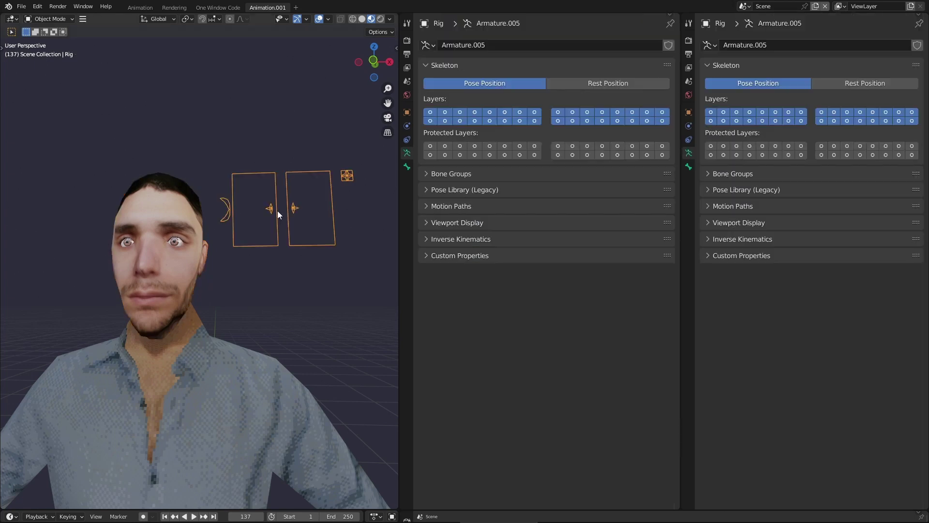
pyautogui.hotkey('ctrl', 'Tab')
pyautogui.moveTo(270, 208); pyautogui.dragTo(311, 189)
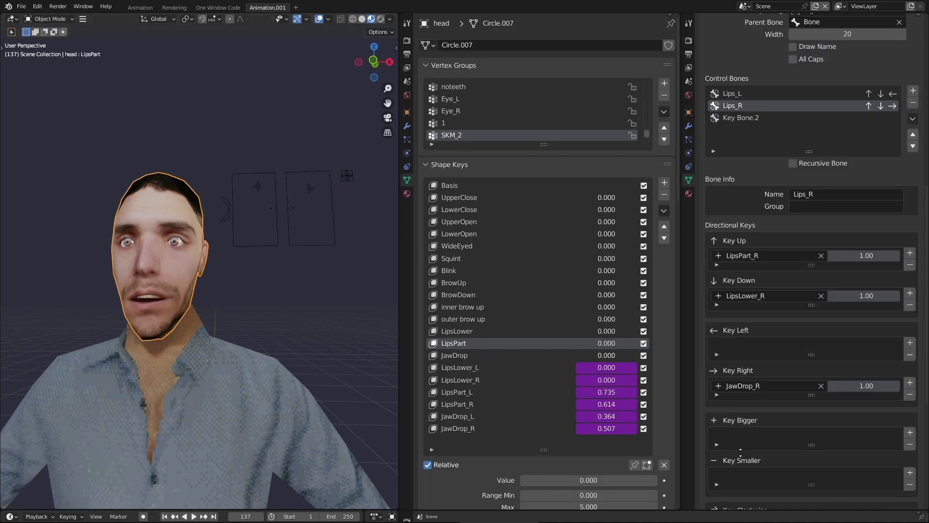
# Assign JawDrop_L and JawDrop_R to the Key Up direction of the Lip Lower L control bone.
pyautogui.scroll(-1, 803, 196)
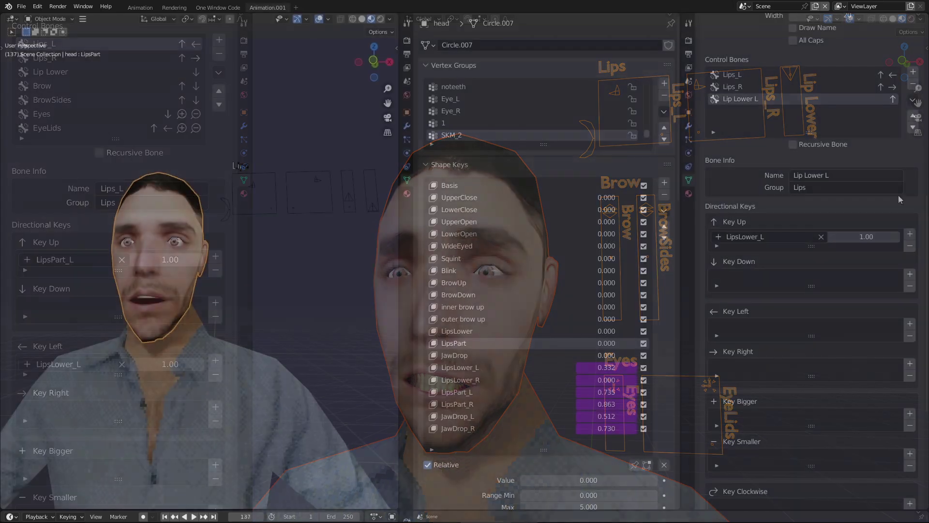
pyautogui.write('jawdr')
pyautogui.click(726, 267)
pyautogui.click(747, 249)
pyautogui.click(731, 315)
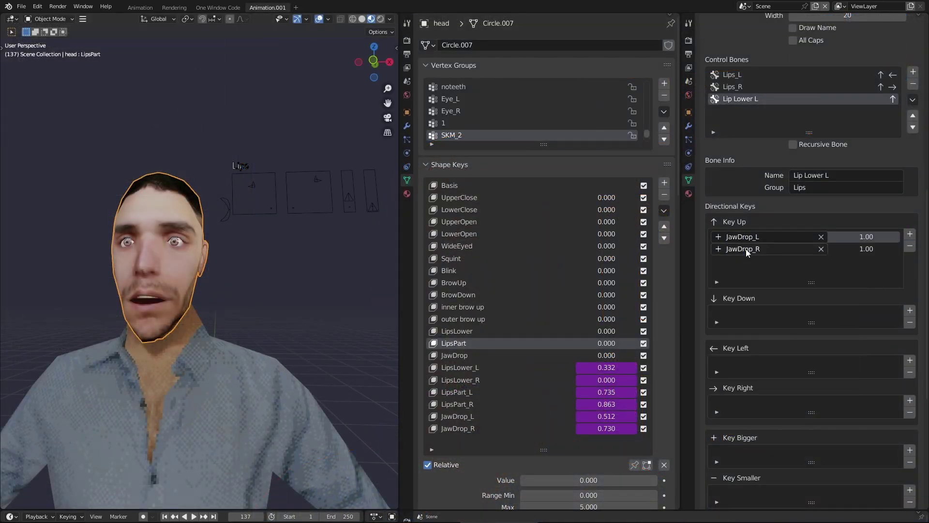
pyautogui.scroll(1, 823, 193)
pyautogui.click(912, 119)
pyautogui.scroll(2, 822, 194)
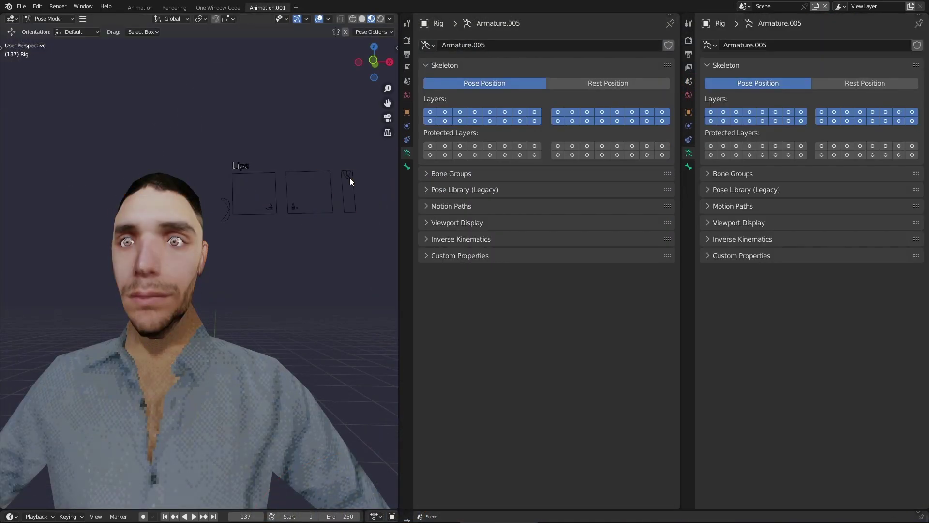
# Pose the mouth by moving the Lip Lower L slider and the Lips_L and Lips_R controls within their frames.
pyautogui.moveTo(348, 176); pyautogui.dragTo(349, 208)
pyautogui.moveTo(293, 208); pyautogui.dragTo(236, 175)
pyautogui.moveTo(348, 205); pyautogui.dragTo(347, 186)
pyautogui.moveTo(197, 145); pyautogui.dragTo(310, 207)
pyautogui.press('g')
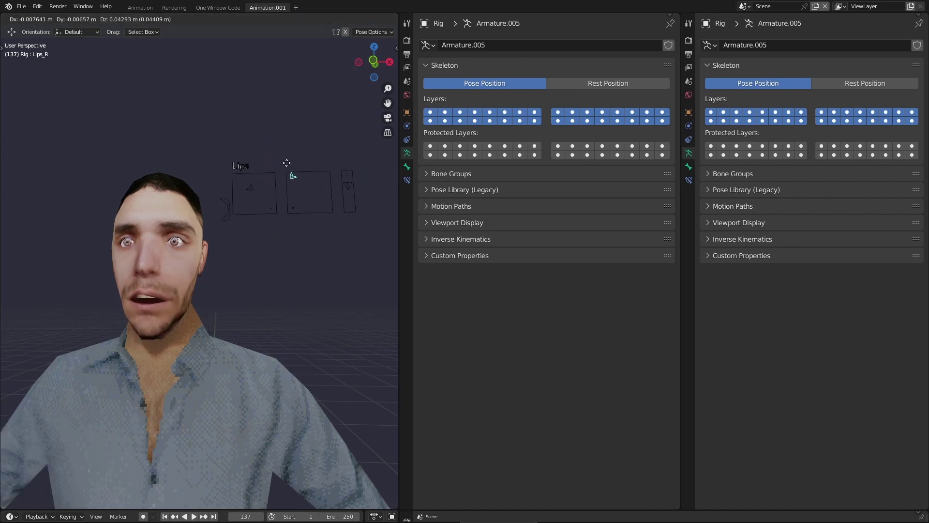
pyautogui.click(337, 195)
pyautogui.press('g')
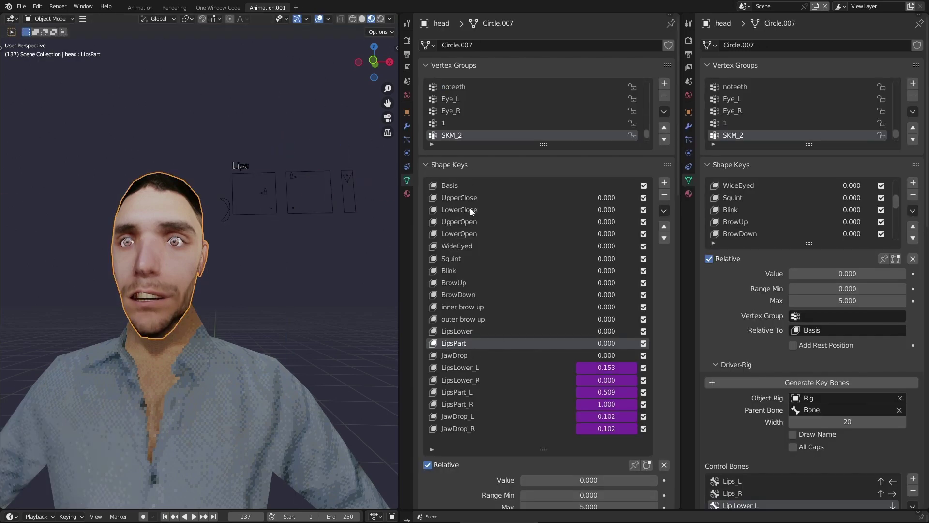
# Name the new control bone Brow and assign BrowUp to its Key Up and BrowDown to its Key Down.
pyautogui.scroll(-8, 798, 280)
pyautogui.click(754, 295)
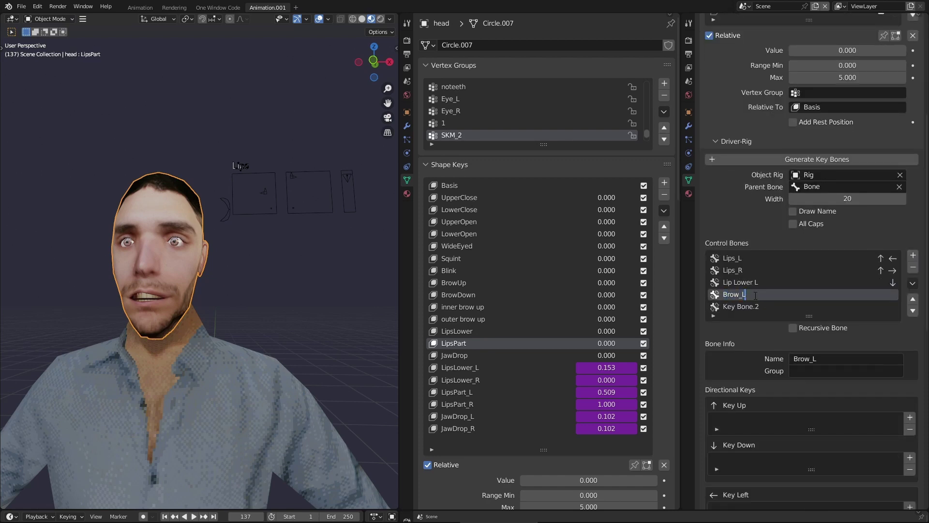
pyautogui.press('Return')
pyautogui.scroll(-5, 822, 361)
pyautogui.click(909, 295)
pyautogui.click(910, 334)
pyautogui.click(764, 297)
pyautogui.click(750, 412)
pyautogui.click(764, 338)
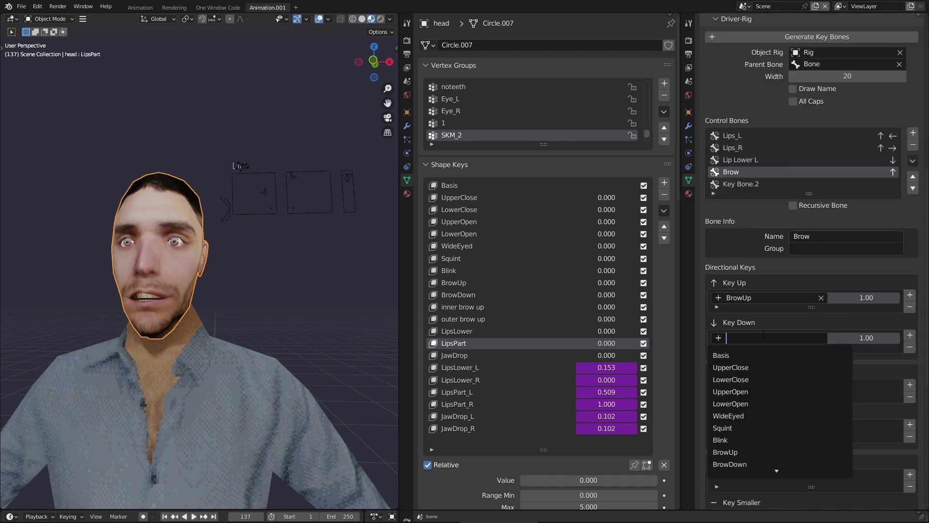
pyautogui.click(750, 464)
# Rename Key Bone.2 to BrowSides in group Brow, with inner brow up as Key Up and outer brow up as Key Down.
pyautogui.click(745, 185)
pyautogui.click(811, 237)
pyautogui.write('BrowSides')
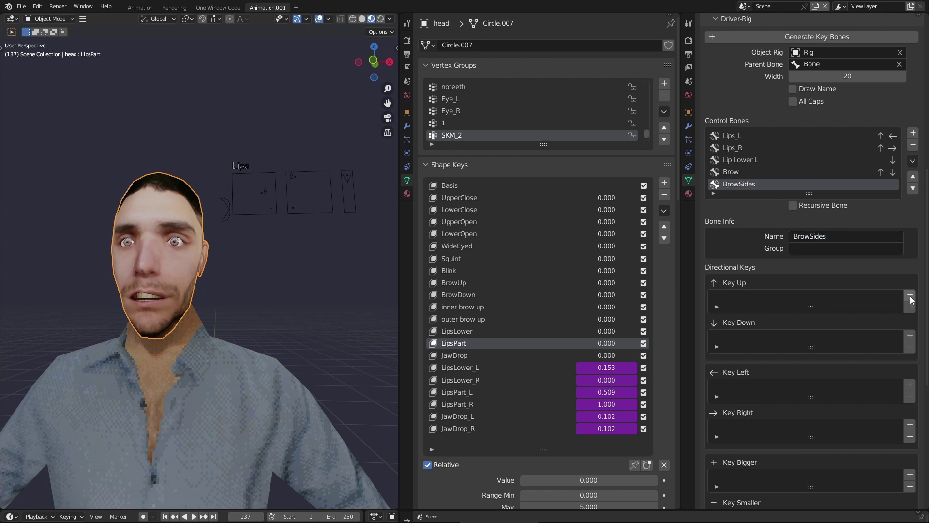
pyautogui.click(765, 297)
pyautogui.click(755, 412)
pyautogui.click(910, 335)
pyautogui.click(765, 337)
pyautogui.click(758, 465)
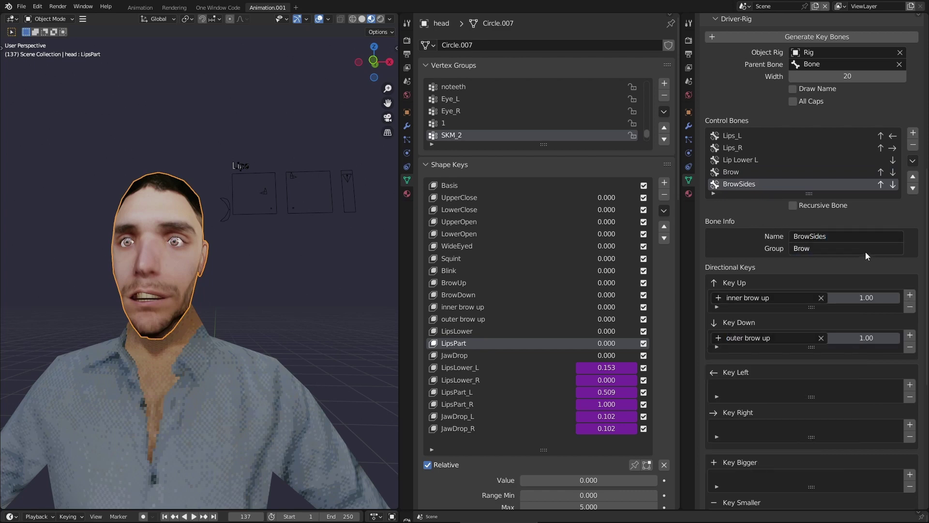
# Generate the key bones for the brow controls and move a new control on the rig to test it.
pyautogui.click(765, 172)
pyautogui.scroll(3, 769, 165)
pyautogui.click(780, 111)
pyautogui.click(239, 286)
pyautogui.moveTo(239, 287); pyautogui.dragTo(272, 241)
pyautogui.click(262, 284)
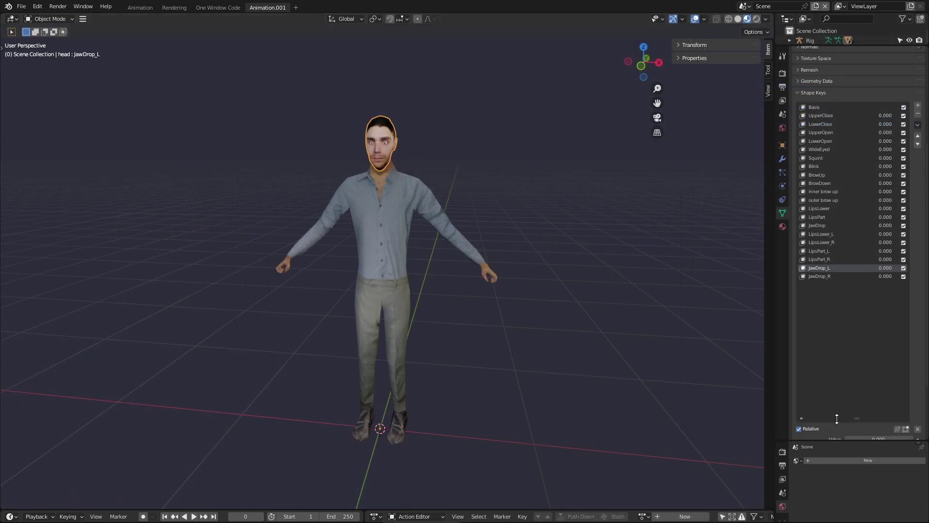
# Shorten the shape key list, expand the Driver-Rig settings and add a control bone named Brow.
pyautogui.moveTo(838, 417); pyautogui.dragTo(826, 297)
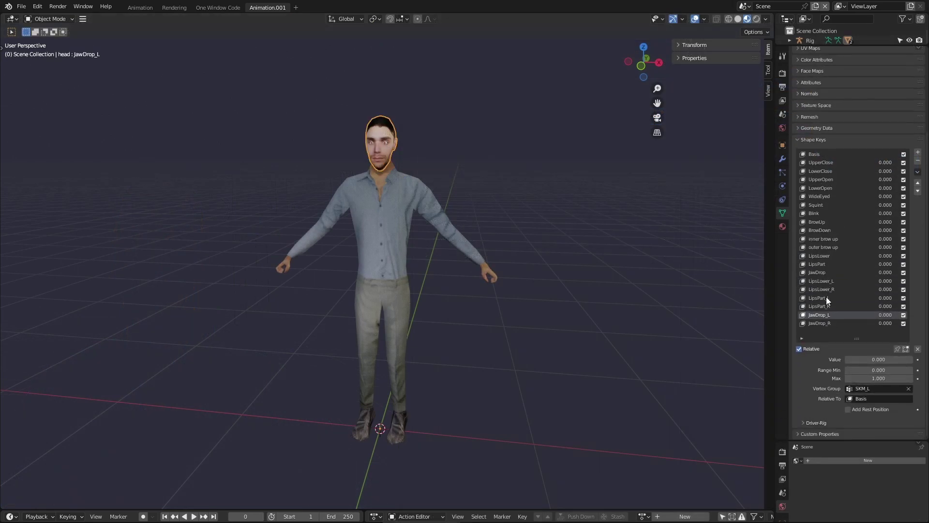
pyautogui.click(817, 423)
pyautogui.click(917, 378)
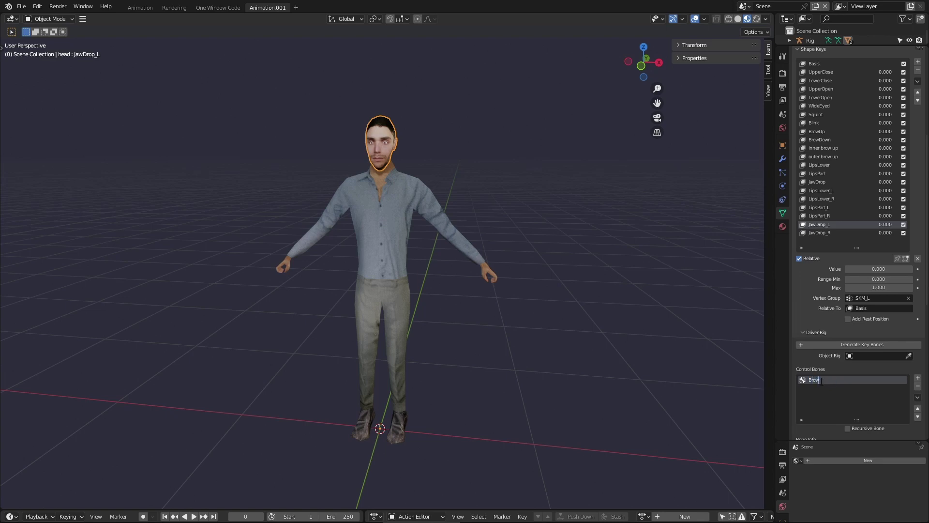
pyautogui.press('Return')
# Set the Brow control bone's Key Up to BrowUp and its Key Down to BrowDown.
pyautogui.scroll(-12, 861, 232)
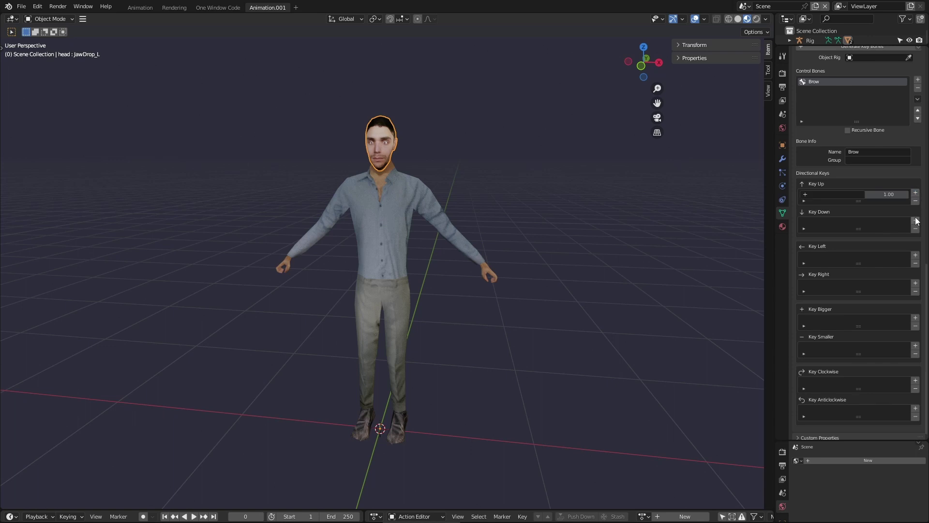
pyautogui.click(833, 195)
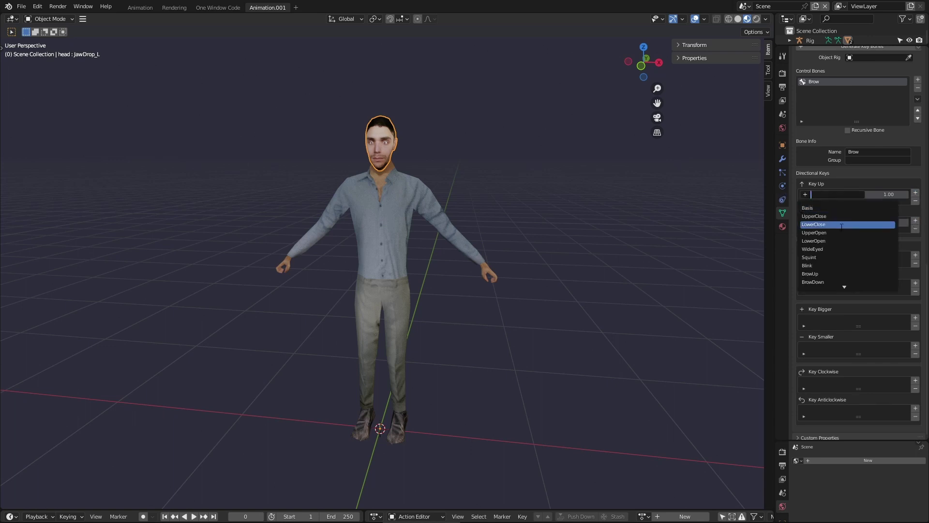
pyautogui.click(829, 273)
pyautogui.click(830, 223)
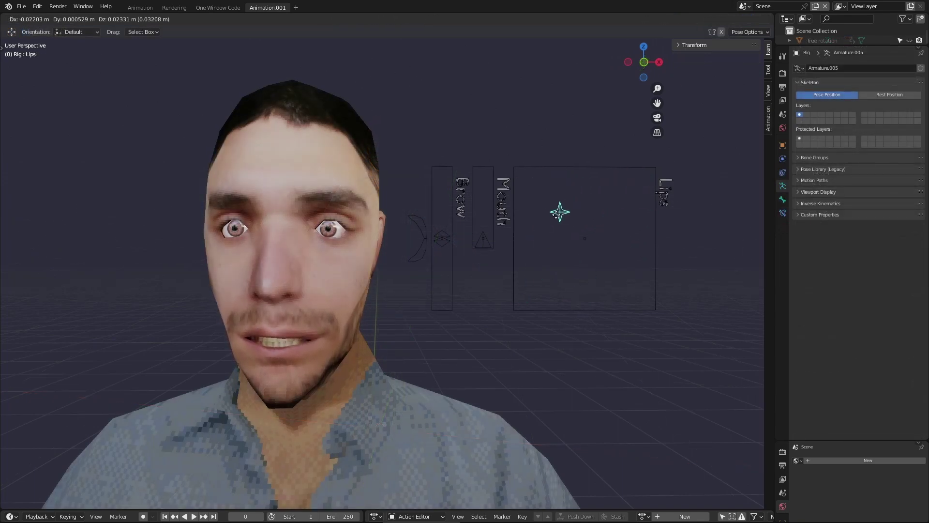
# Pose the face by placing the Lips control off-centre, raising the Mouth slider slightly and lowering the Brow slider.
pyautogui.click(531, 219)
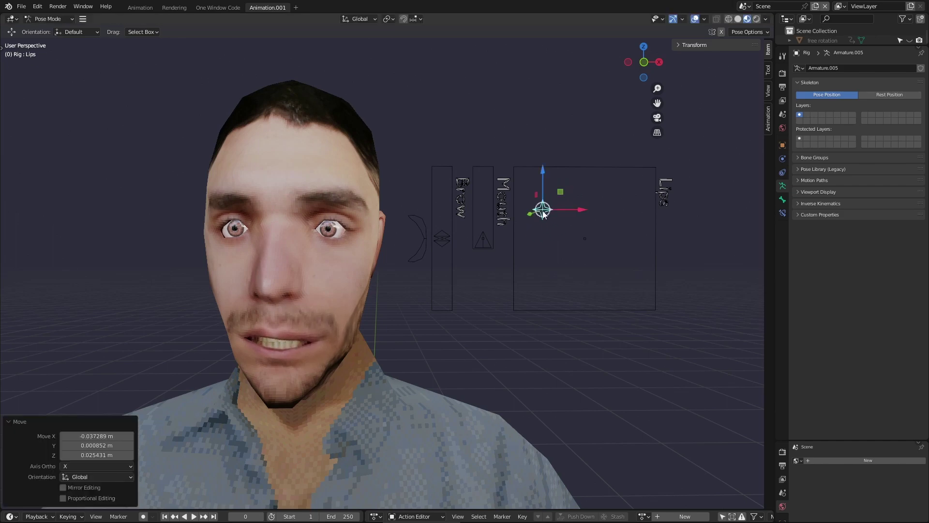
pyautogui.click(482, 237)
pyautogui.press('g')
pyautogui.click(445, 252)
pyautogui.click(442, 238)
pyautogui.press('g')
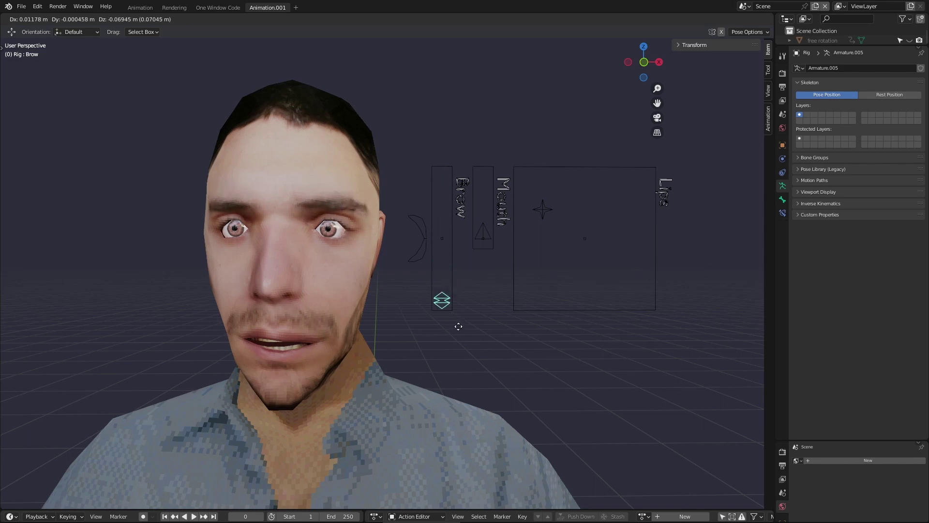
pyautogui.click(455, 319)
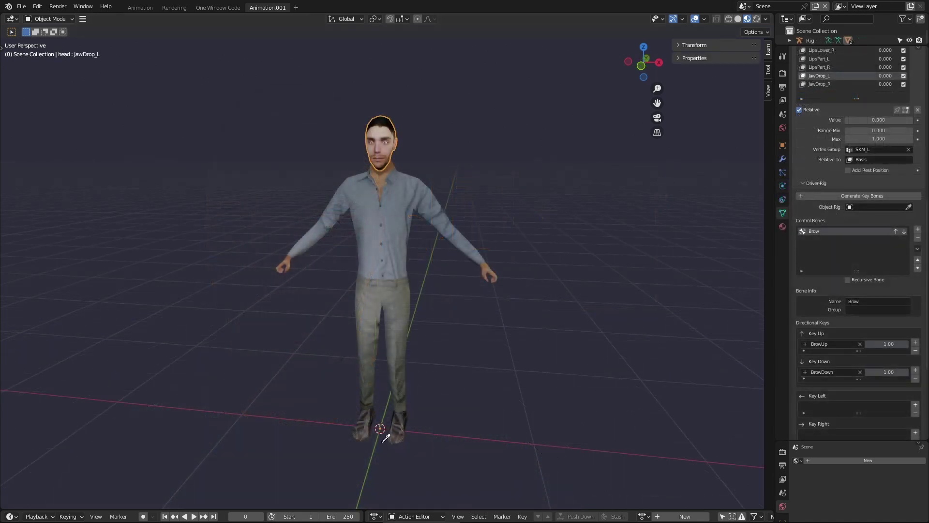
# Set Rig as the driver rig's target object, choose its parent bone and generate the key bones.
pyautogui.click(382, 426)
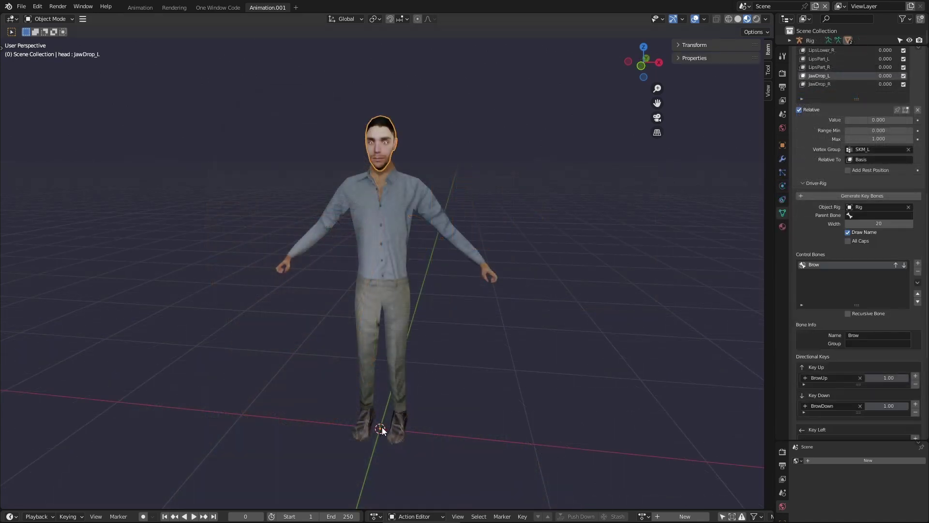
pyautogui.click(883, 215)
pyautogui.click(877, 228)
pyautogui.click(821, 196)
pyautogui.moveTo(614, 234); pyautogui.dragTo(666, 344, button='middle')
pyautogui.moveTo(527, 289); pyautogui.dragTo(436, 307, button='middle')
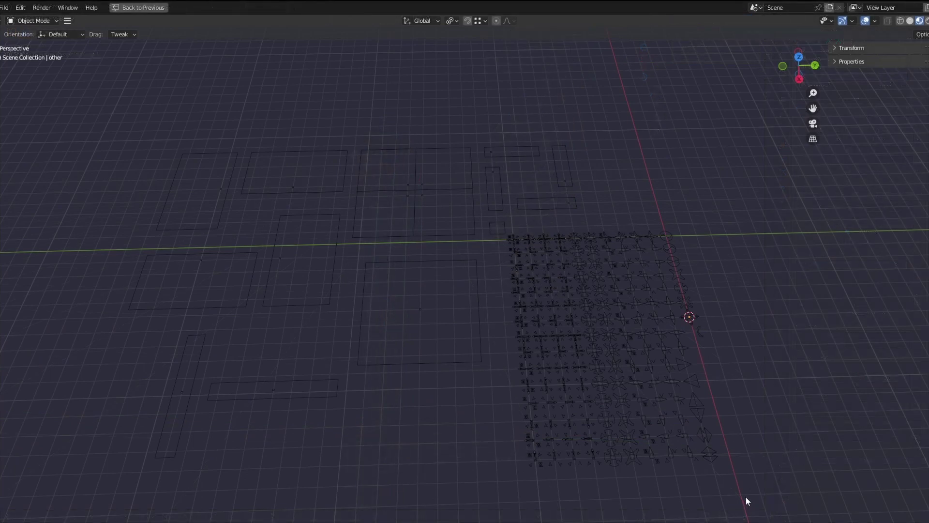
# Copy all the bone shape objects, paste them into the character scene and hide the pasted shapes.
pyautogui.press('a')
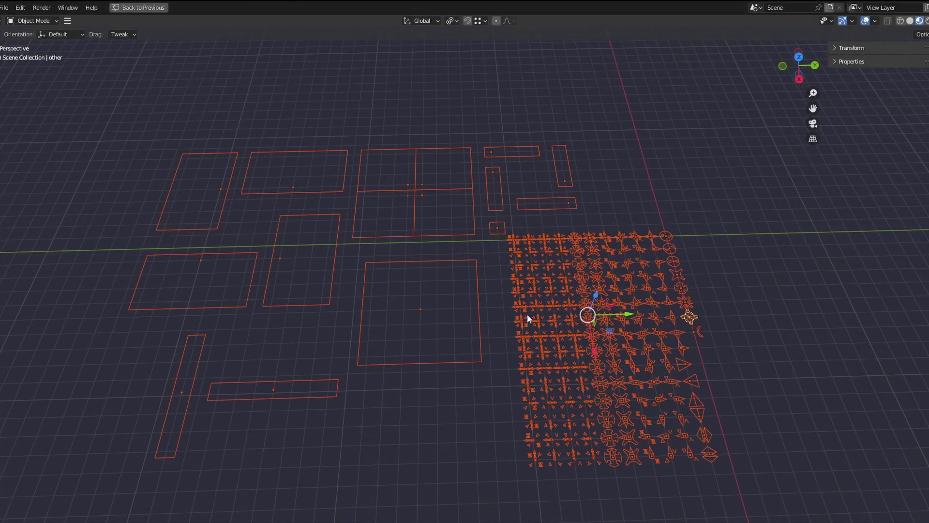
pyautogui.hotkey('ctrl', 'c')
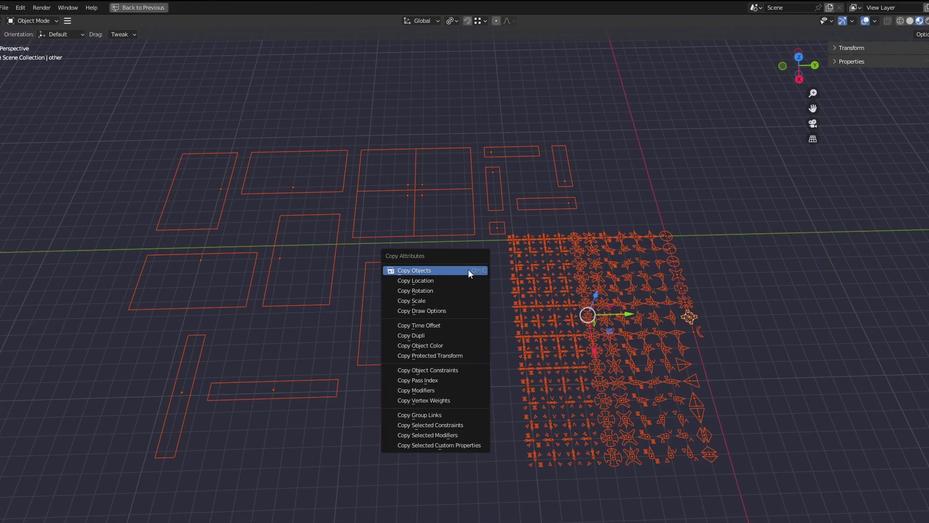
pyautogui.click(440, 269)
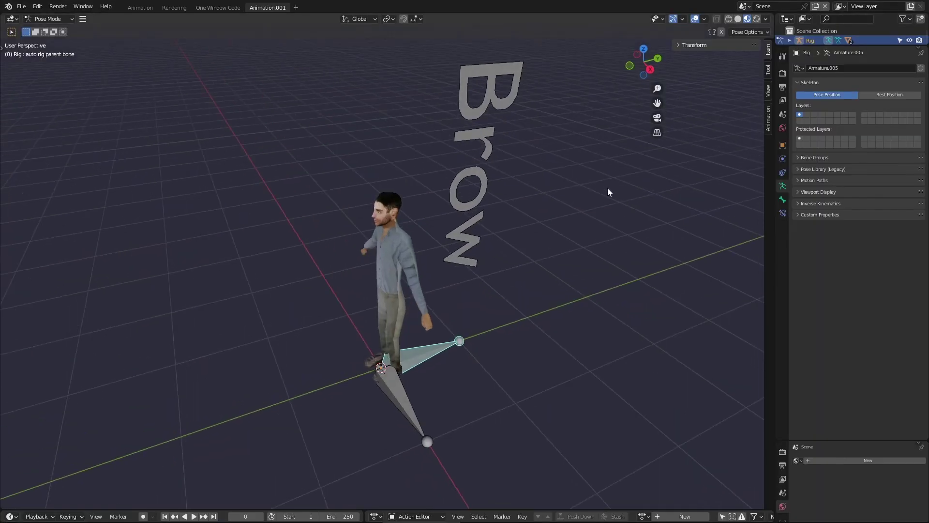
pyautogui.hotkey('ctrl', 'v')
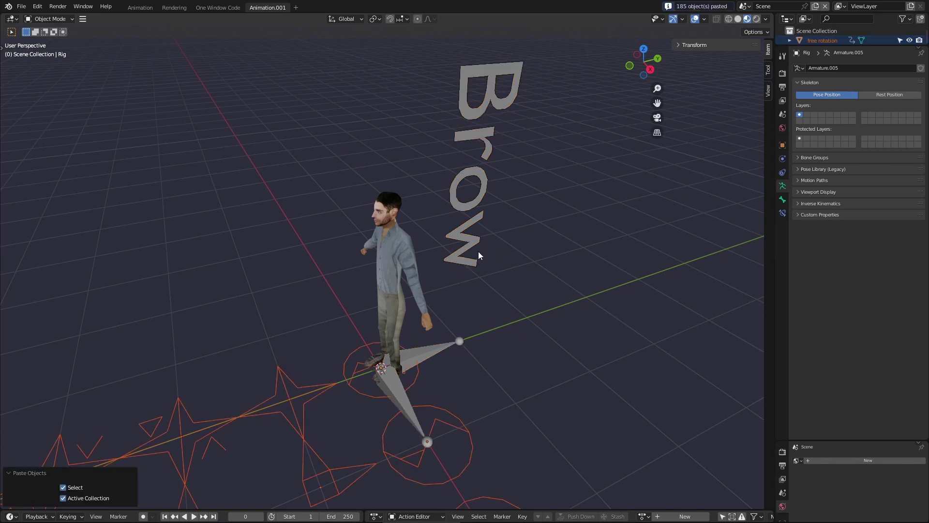
pyautogui.hotkey('ctrl', 'z')
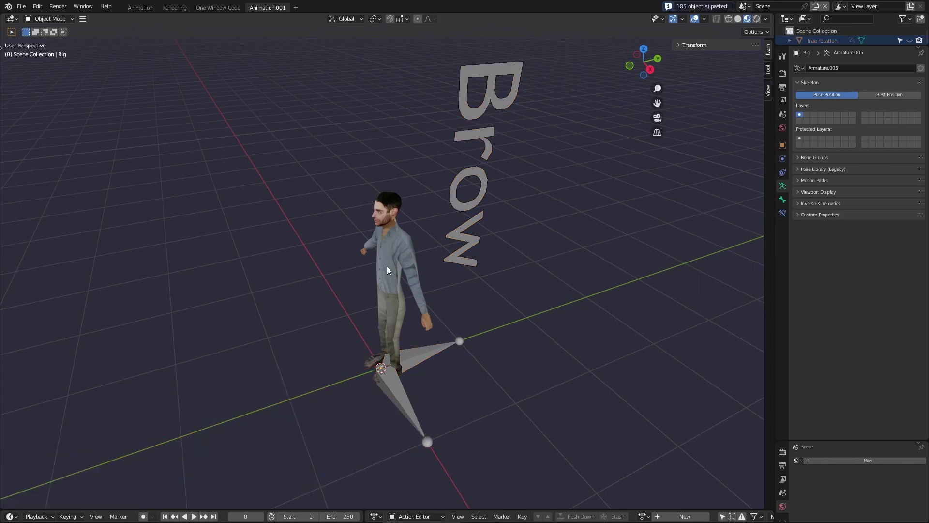
# Select the character's head and generate its key bones from the Driver-Rig settings.
pyautogui.click(398, 212)
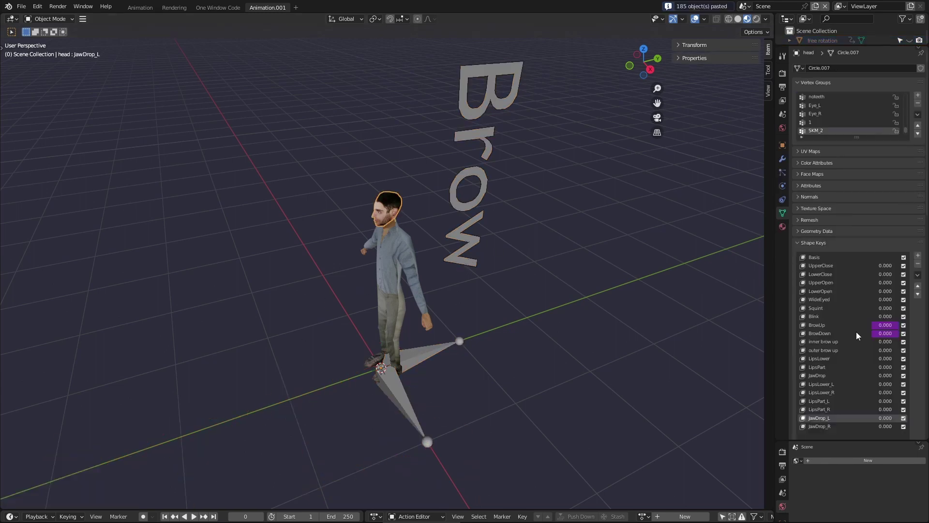
pyautogui.moveTo(859, 342); pyautogui.dragTo(852, 143, button='middle')
pyautogui.click(812, 333)
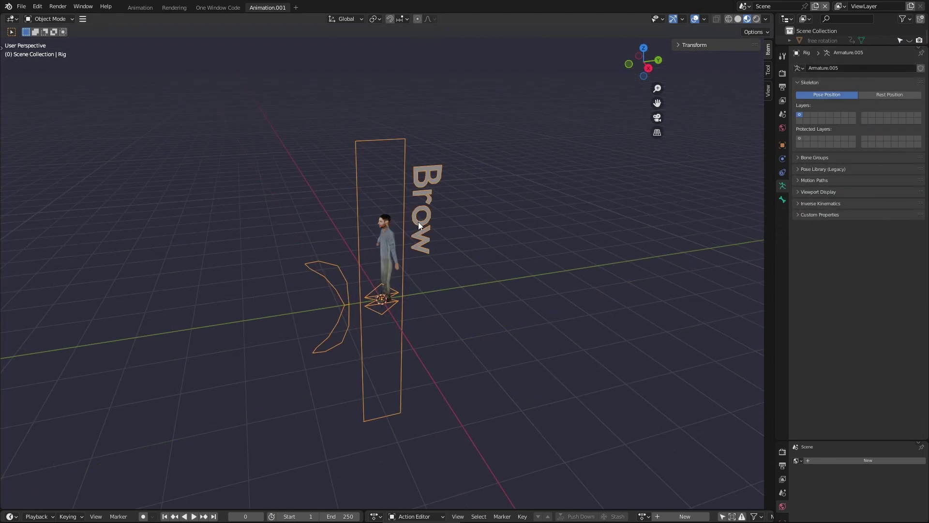
# Put the rig in Pose Mode and rotate the control rig's crescent-shaped parent bone -90 degrees about Z.
pyautogui.hotkey('ctrl', 'Tab')
pyautogui.click(347, 305)
pyautogui.moveTo(346, 305); pyautogui.dragTo(327, 313, button='middle')
pyautogui.write('rz90-')
pyautogui.press('Return')
# Scale the control rig's parent bone and place it beside the head, then try moving the Brow control.
pyautogui.moveTo(395, 347); pyautogui.dragTo(393, 315, button='middle')
pyautogui.moveTo(398, 282); pyautogui.dragTo(451, 191)
pyautogui.press('s')
pyautogui.click(483, 221)
pyautogui.press('Return')
pyautogui.scroll(8, 398, 193)
pyautogui.moveTo(383, 203); pyautogui.dragTo(390, 189, button='middle')
pyautogui.scroll(-3, 390, 189)
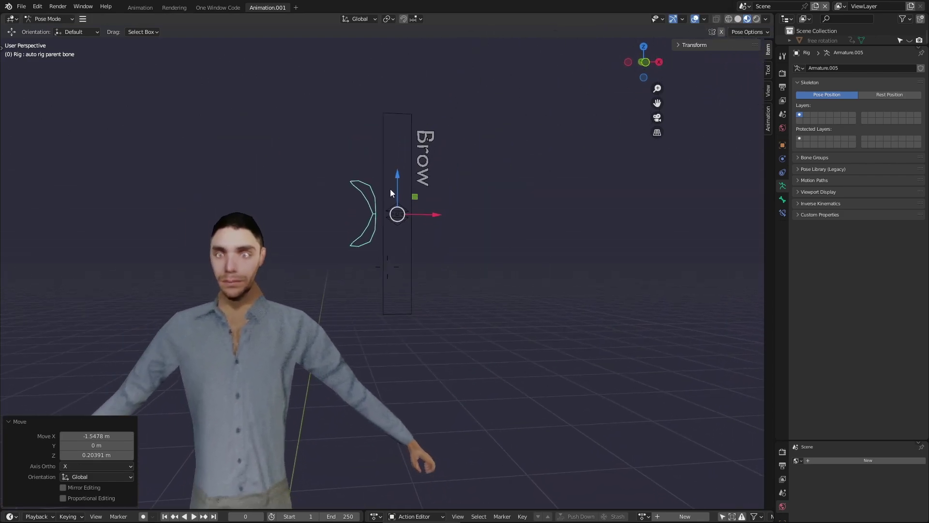
pyautogui.click(408, 217)
pyautogui.press('g')
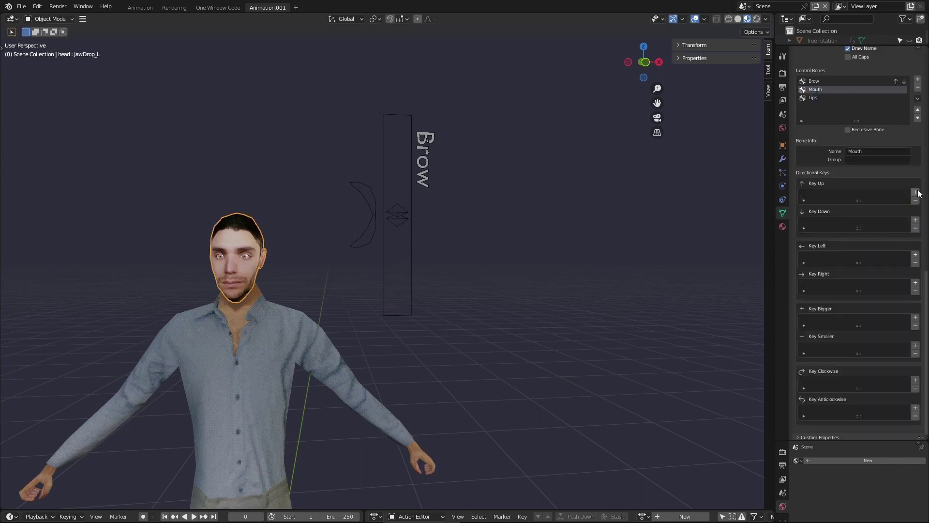
# Assign a shape key to the Key Up direction of the Mouth control bone.
pyautogui.click(915, 193)
pyautogui.click(837, 193)
pyautogui.scroll(-7, 844, 284)
pyautogui.click(842, 274)
# Set the Lips control bone's keys to LipsPart up, LipsLower down, LipsLower_L left and LipsPart_R right, and generate the key bones.
pyautogui.click(829, 98)
pyautogui.click(915, 192)
pyautogui.click(837, 194)
pyautogui.scroll(-12, 844, 283)
pyautogui.click(839, 224)
pyautogui.scroll(5, 839, 245)
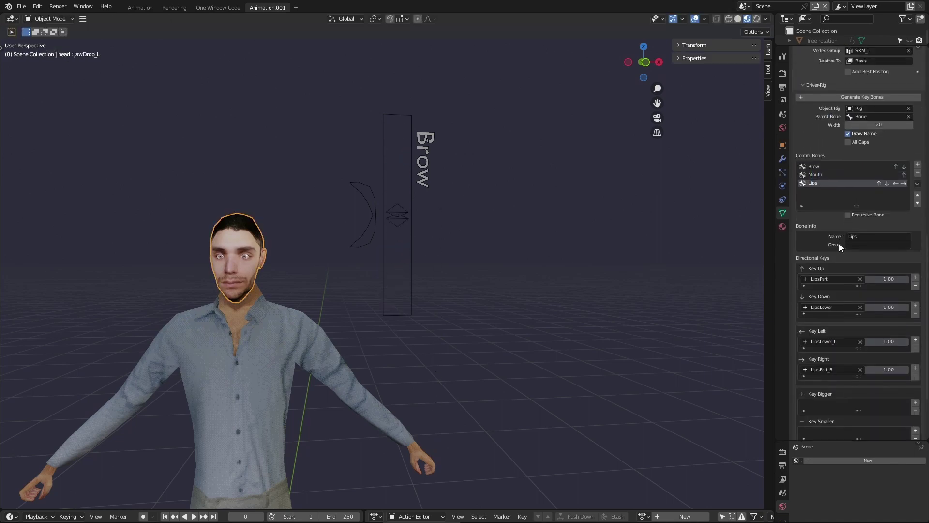
pyautogui.click(847, 97)
pyautogui.moveTo(681, 179)
pyautogui.mouseDown(button='middle')
pyautogui.moveTo(702, 187)
pyautogui.moveTo(689, 180)
pyautogui.mouseUp(button='middle')
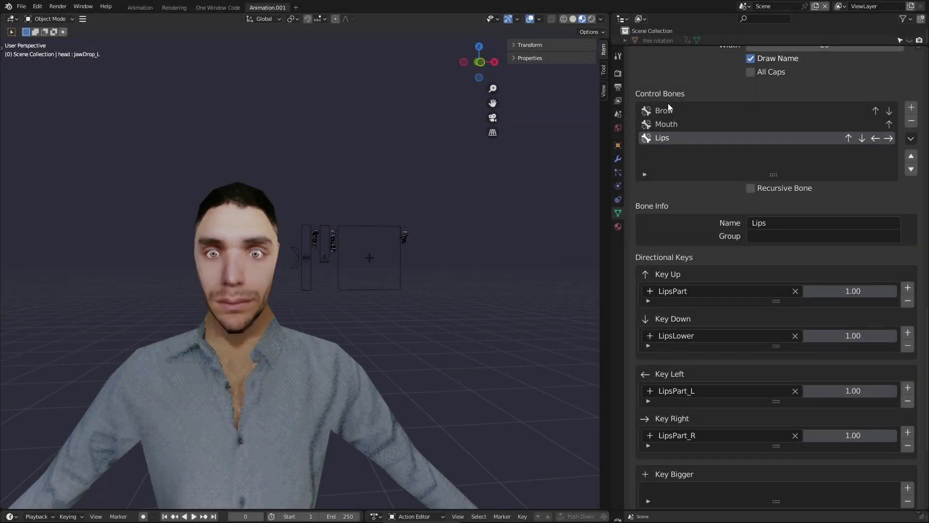
# Duplicate the Mouth control bone and apply Mirror Shape Keys to the Lips control bone.
pyautogui.click(688, 127)
pyautogui.click(911, 139)
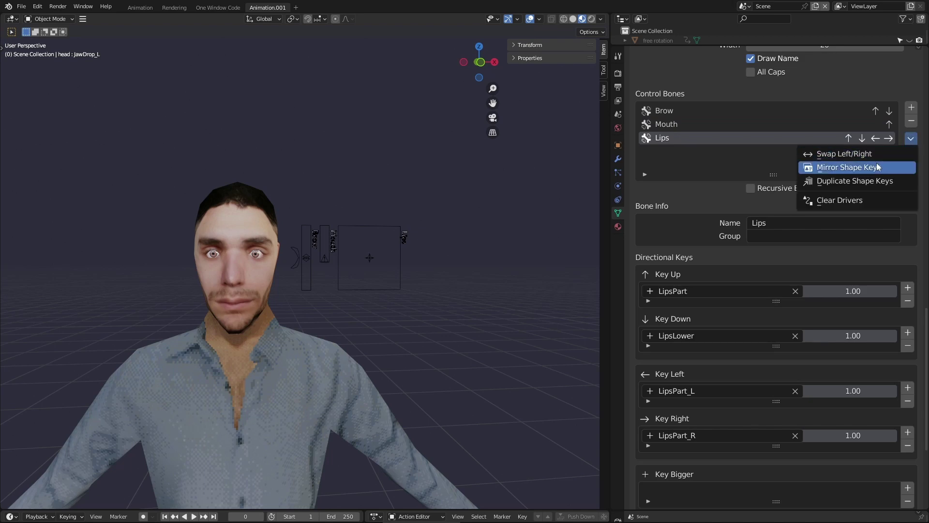
pyautogui.click(875, 165)
pyautogui.click(911, 139)
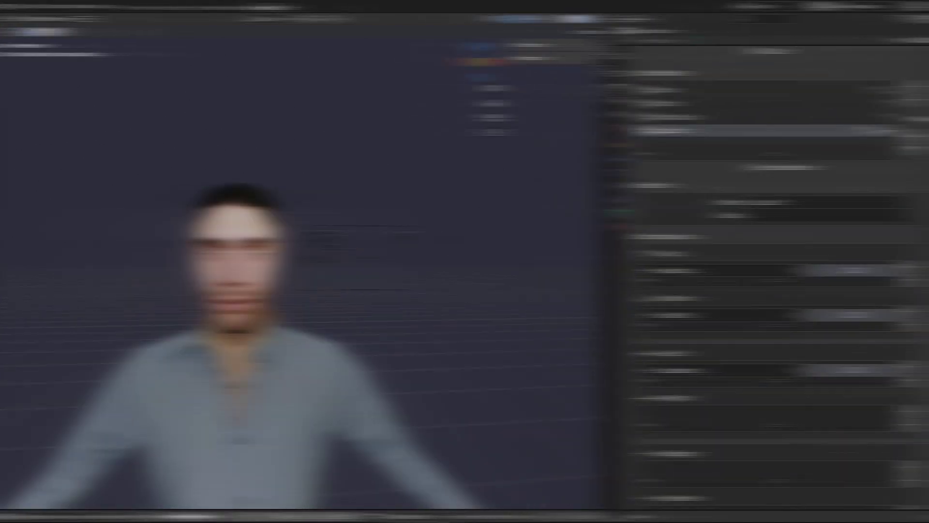
# Duplicate the Lips Left control bone with its shape keys and edit the copy's name.
pyautogui.click(917, 118)
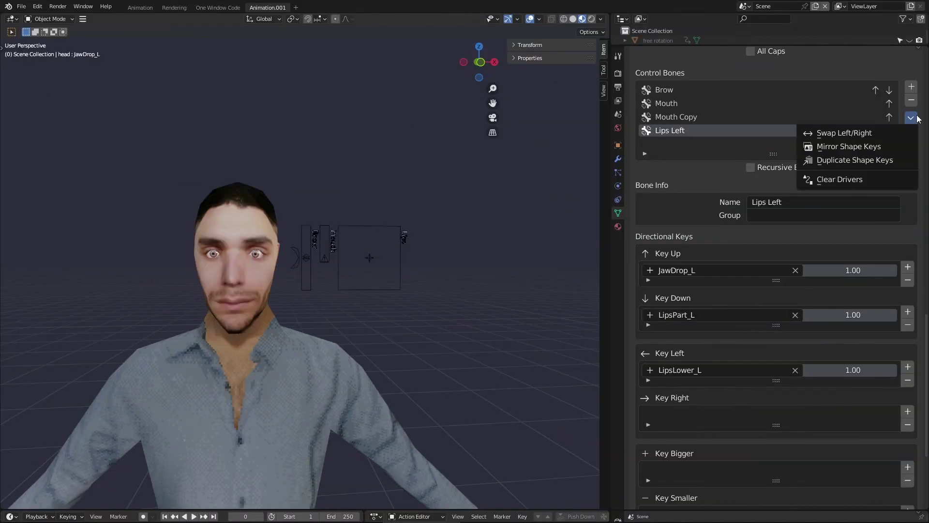
pyautogui.click(856, 160)
pyautogui.click(773, 202)
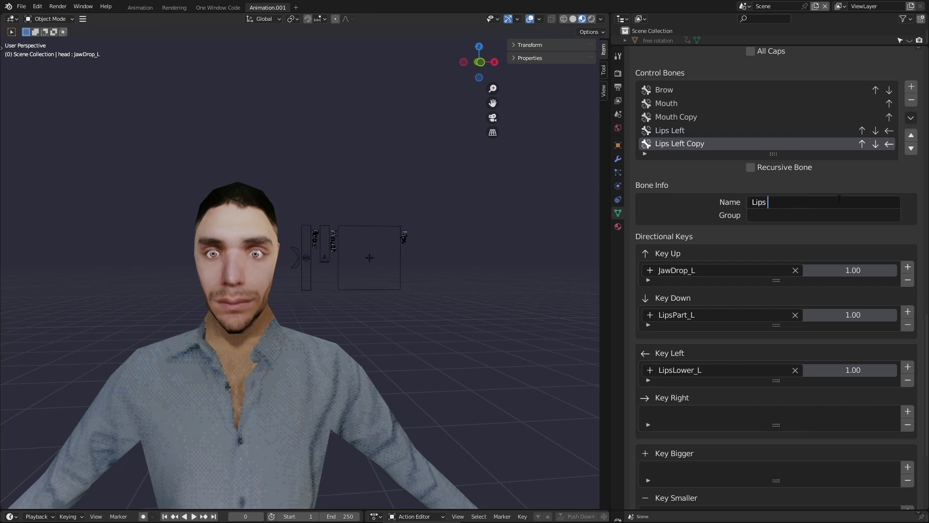
# Apply Swap Left/Right repeatedly to the duplicated Lips control bone.
pyautogui.click(911, 118)
pyautogui.click(895, 129)
pyautogui.click(911, 120)
pyautogui.click(901, 131)
pyautogui.click(911, 120)
pyautogui.click(906, 131)
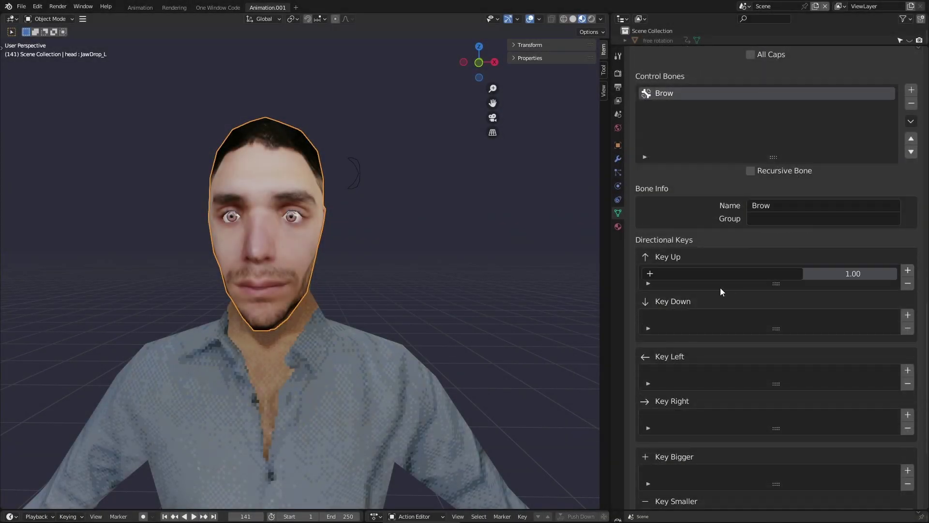
# Assign both BrowUp and BrowDown to the Brow control bone's Key Up direction.
pyautogui.click(724, 274)
pyautogui.click(707, 400)
pyautogui.click(908, 270)
pyautogui.click(725, 287)
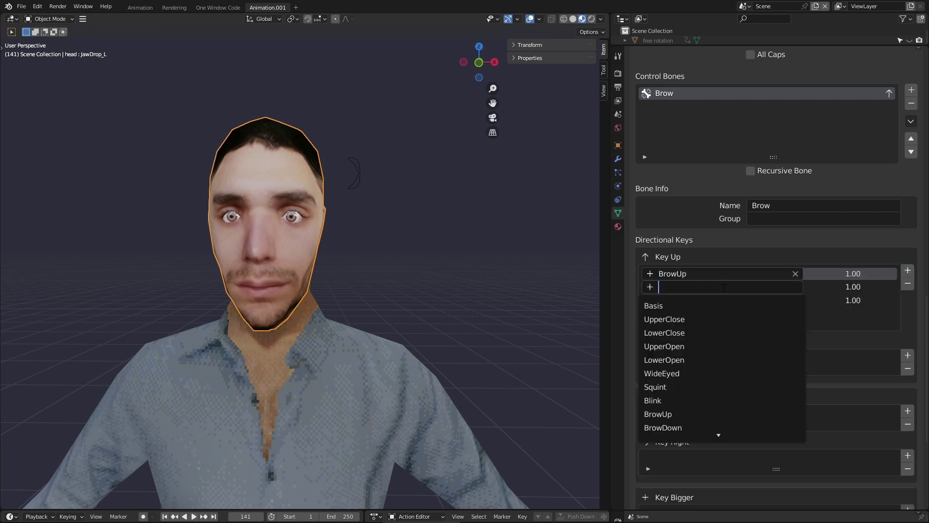
pyautogui.click(692, 427)
pyautogui.click(692, 304)
# Add two Key Down entries to the Brow control bone and set them to BrowDown and Blink.
pyautogui.click(908, 292)
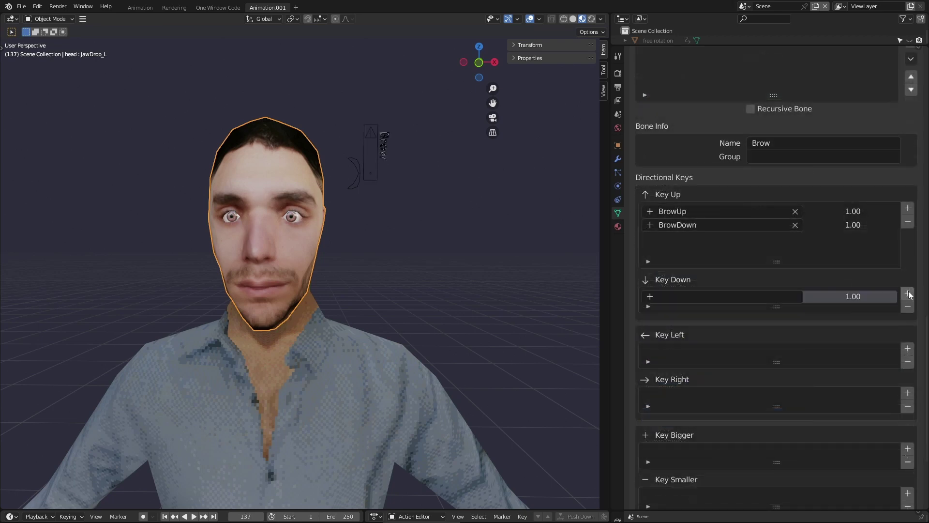
pyautogui.click(909, 292)
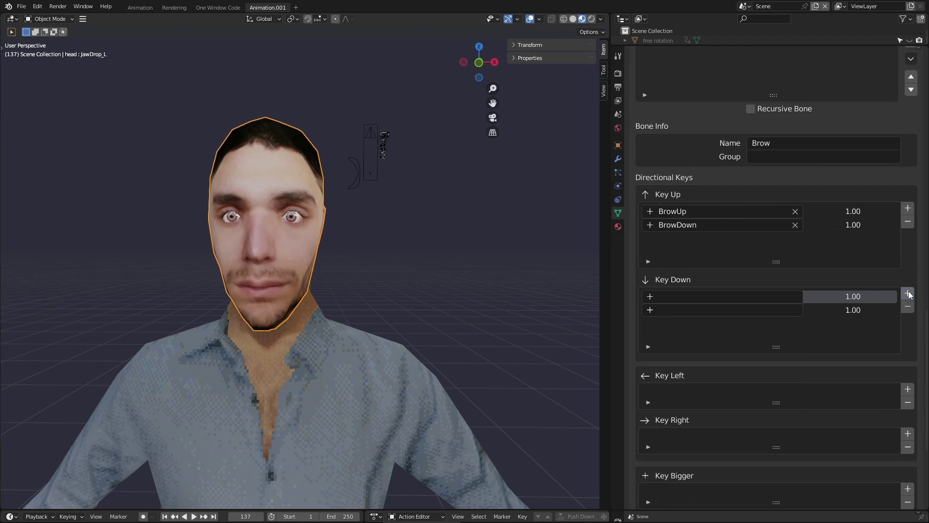
pyautogui.click(677, 294)
pyautogui.click(716, 437)
pyautogui.click(692, 309)
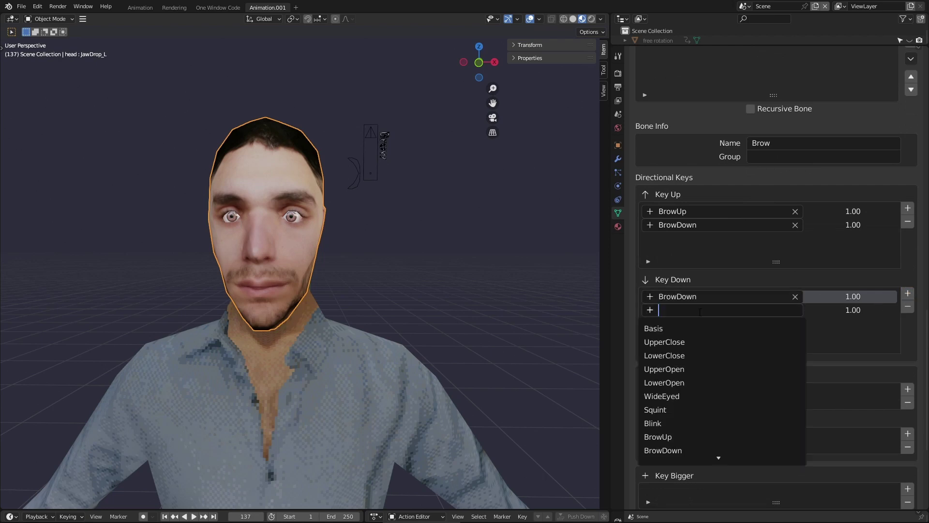
pyautogui.click(687, 423)
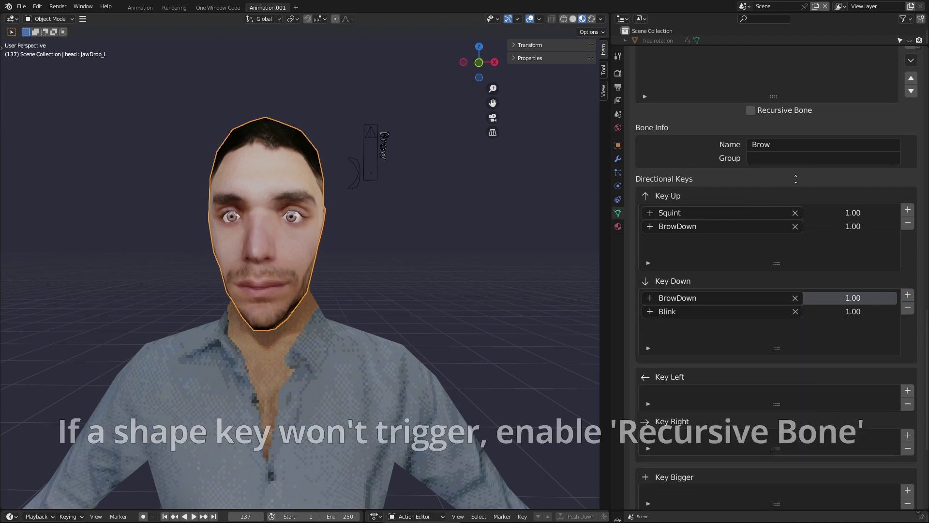
# Enable Recursive Bone for the Brow control bone and generate the key bones.
pyautogui.scroll(8, 809, 244)
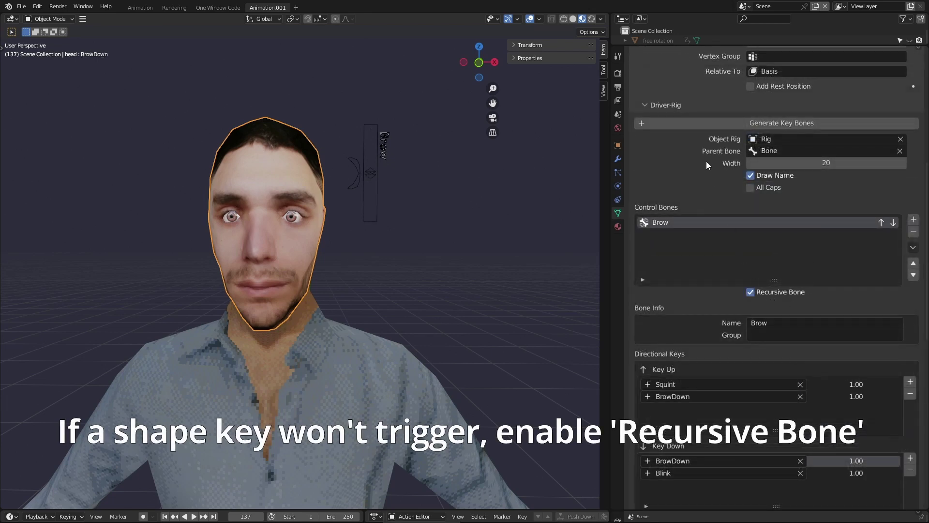
pyautogui.click(713, 122)
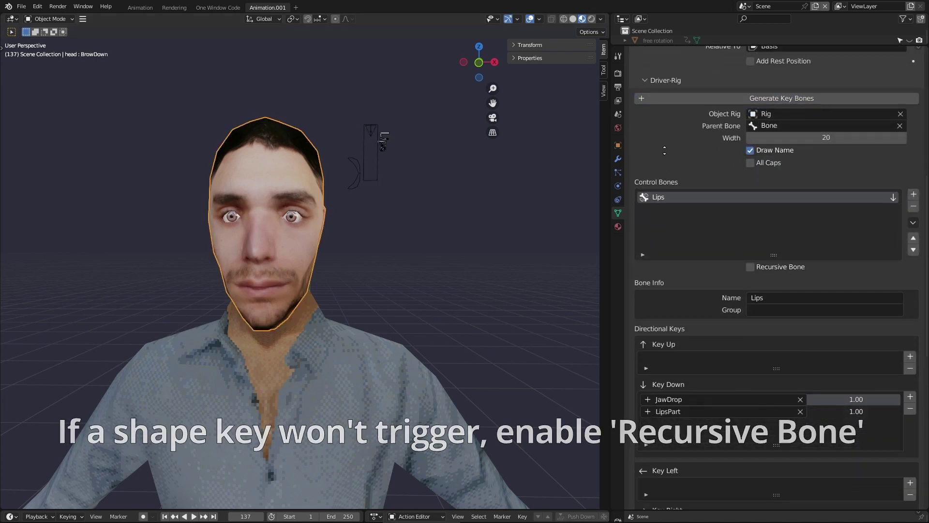
# Turn off Draw Name and regenerate the key bones for the Lips control bone.
pyautogui.scroll(-10, 665, 150)
pyautogui.scroll(11, 665, 176)
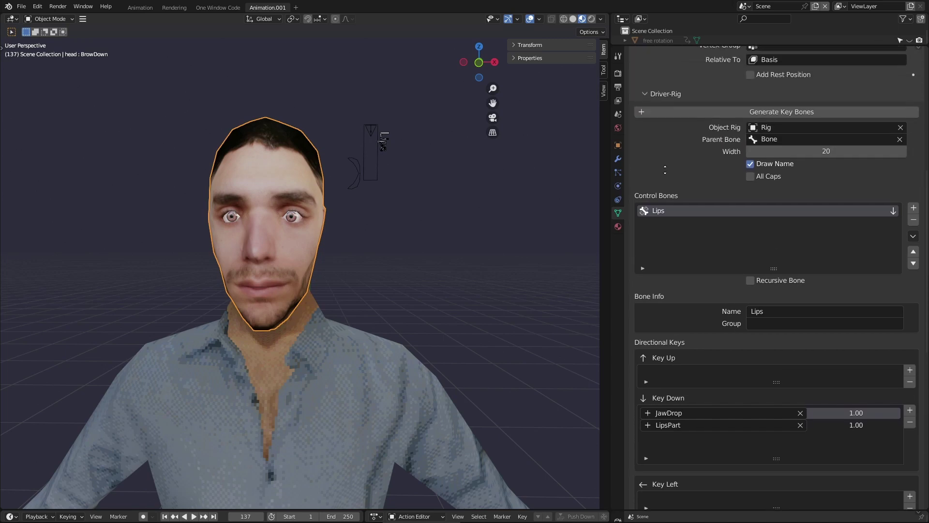
pyautogui.scroll(1, 668, 204)
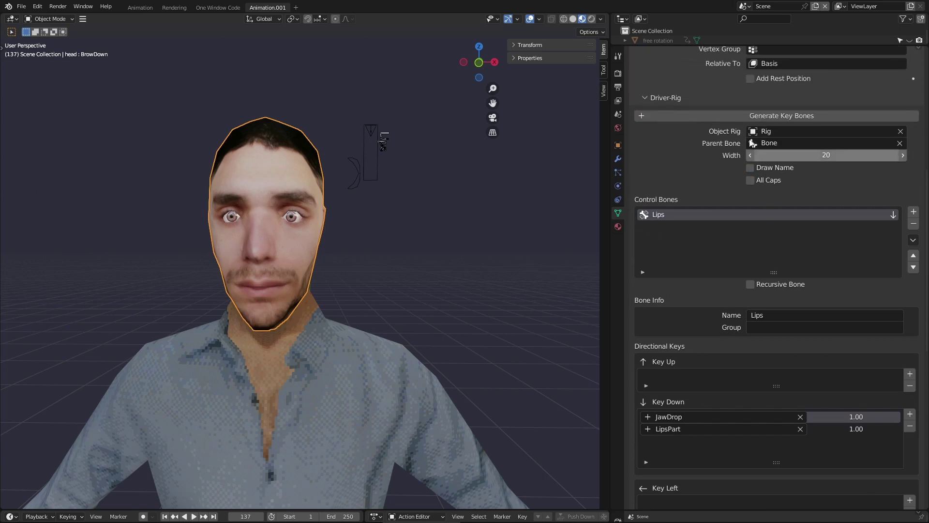
pyautogui.click(739, 113)
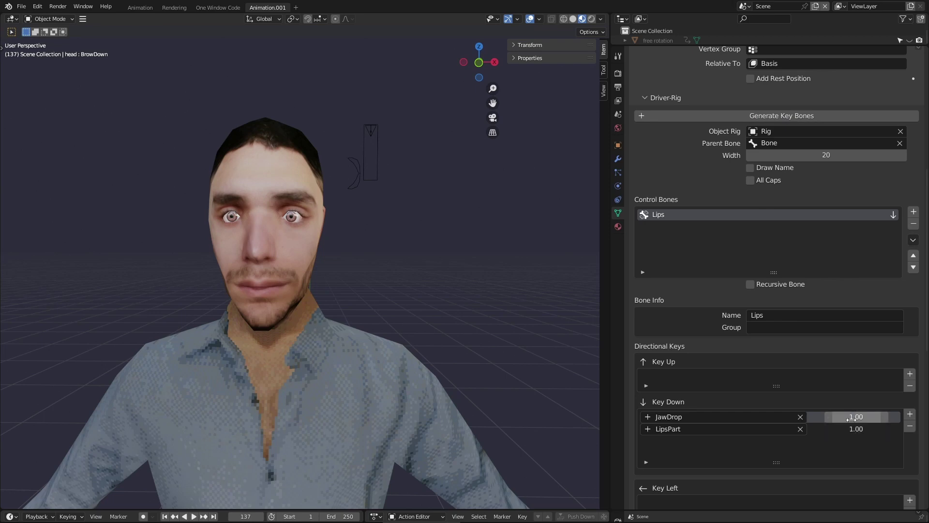
# Select the rig, enter Pose Mode and lower the Lips control to the end of its slider to open the mouth.
pyautogui.hotkey('shift', '`')
pyautogui.press('w')
pyautogui.press('s')
pyautogui.click(459, 234)
pyautogui.click(409, 111)
pyautogui.hotkey('ctrl', 'Tab')
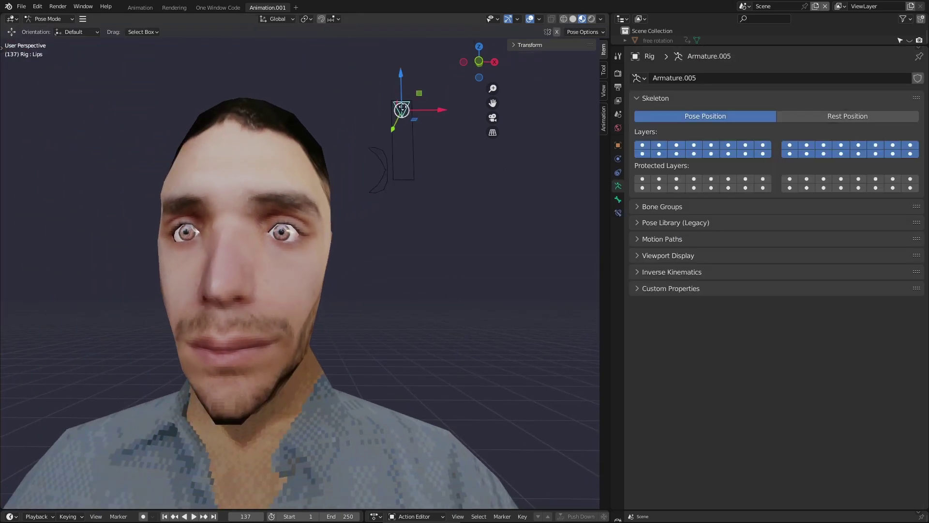
pyautogui.click(404, 109)
pyautogui.press('g')
pyautogui.click(412, 195)
# Check the head's JawDrop and LipsPart Key Down strengths, then return the Lips control to its rest position.
pyautogui.hotkey('ctrl', 'Tab')
pyautogui.click(246, 204)
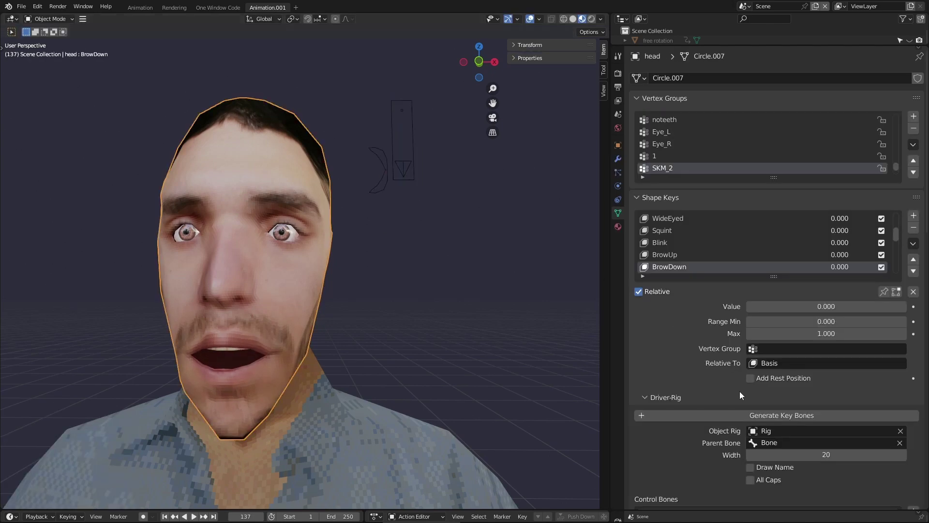
pyautogui.scroll(-10, 743, 394)
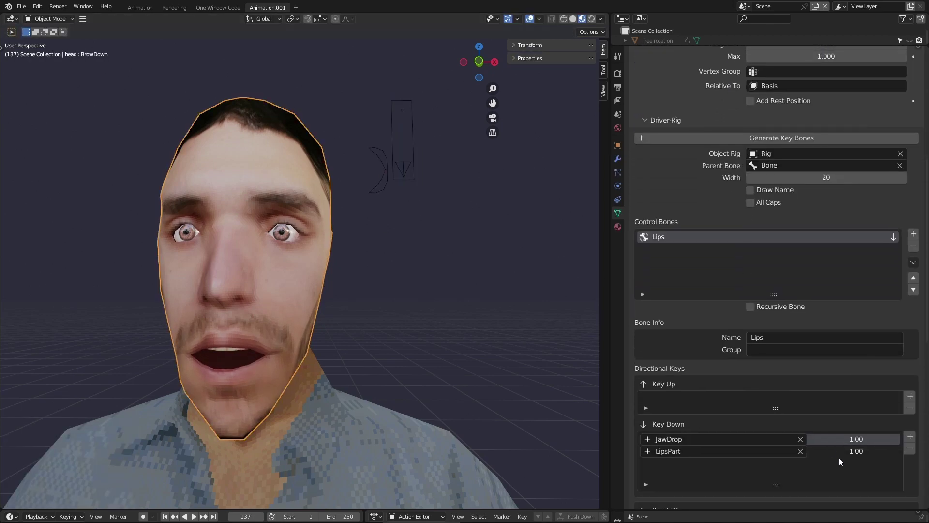
pyautogui.click(385, 165)
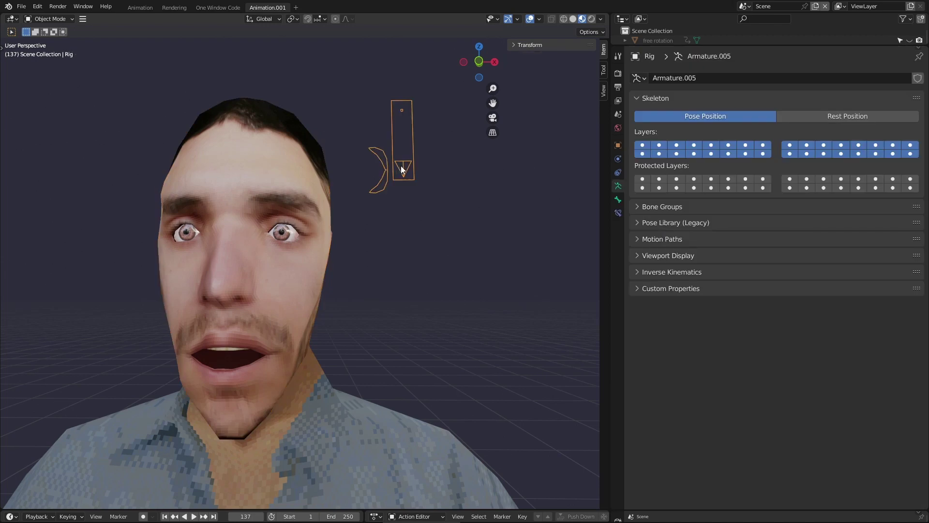
pyautogui.hotkey('ctrl', 'Tab')
pyautogui.press('g')
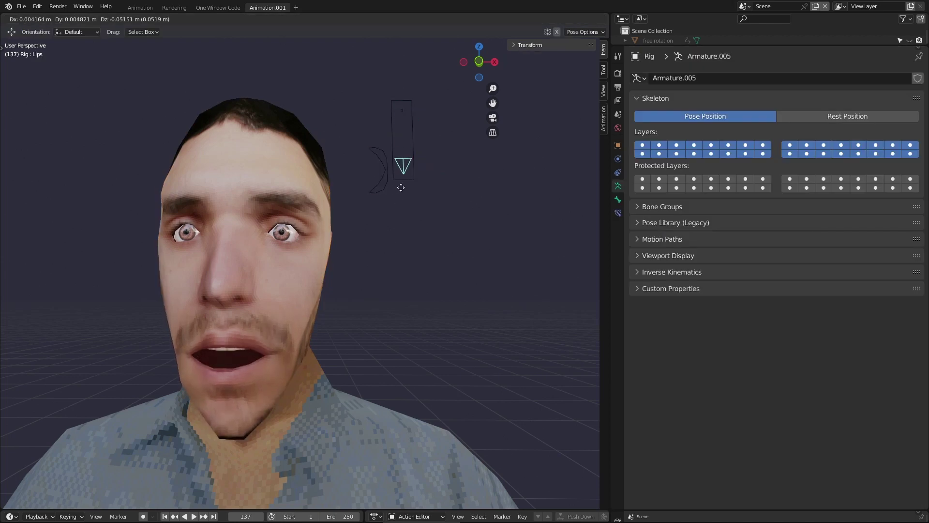
pyautogui.rightClick(402, 176)
# Set the JawDrop strength in the Lips control bone's Key Down to 0.50 and regenerate the key bones.
pyautogui.hotkey('ctrl', 'Tab')
pyautogui.click(300, 197)
pyautogui.scroll(-10, 708, 271)
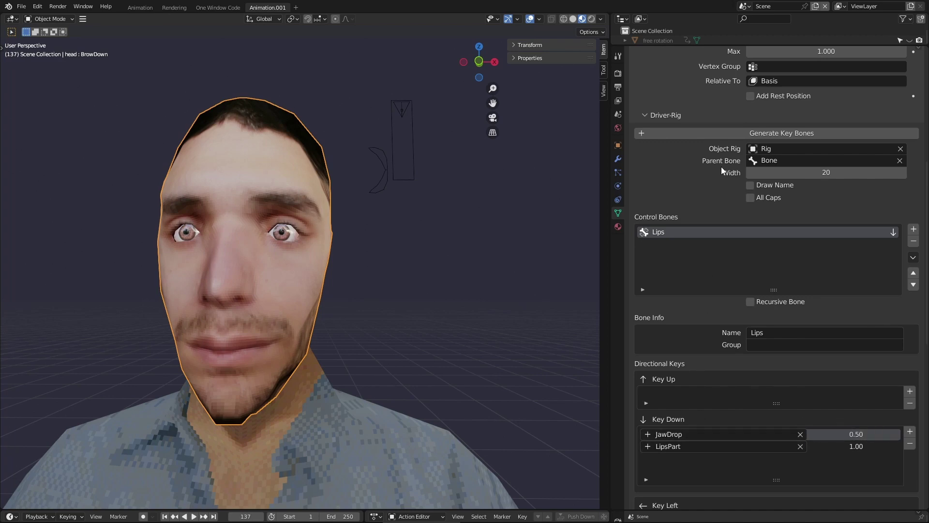
pyautogui.click(725, 133)
# Pose the rig by lowering the regenerated Lips control to the bottom of its slider.
pyautogui.click(403, 114)
pyautogui.hotkey('ctrl', 'Tab')
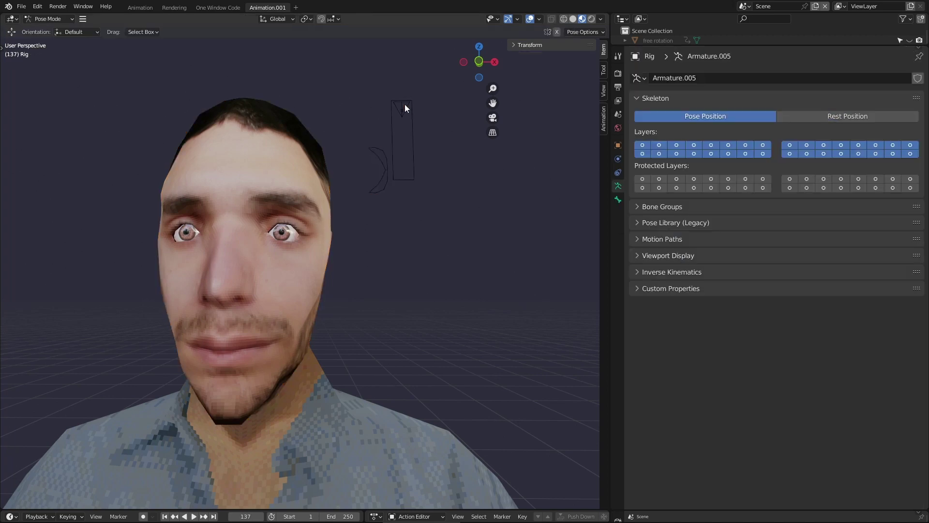
pyautogui.click(405, 105)
pyautogui.press('g')
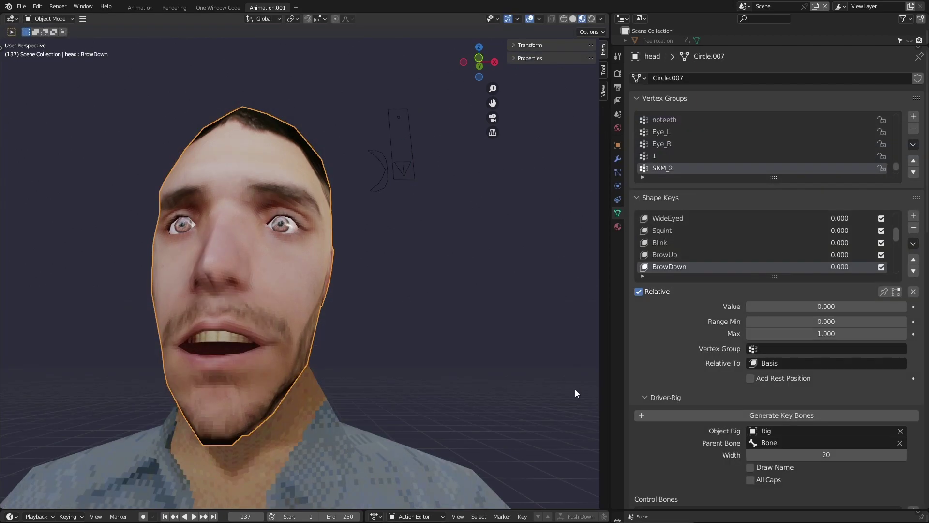
# Duplicate the Lips control bone twice in the head's control bone list.
pyautogui.moveTo(725, 426); pyautogui.dragTo(726, 425, button='middle')
pyautogui.scroll(-10, 725, 425)
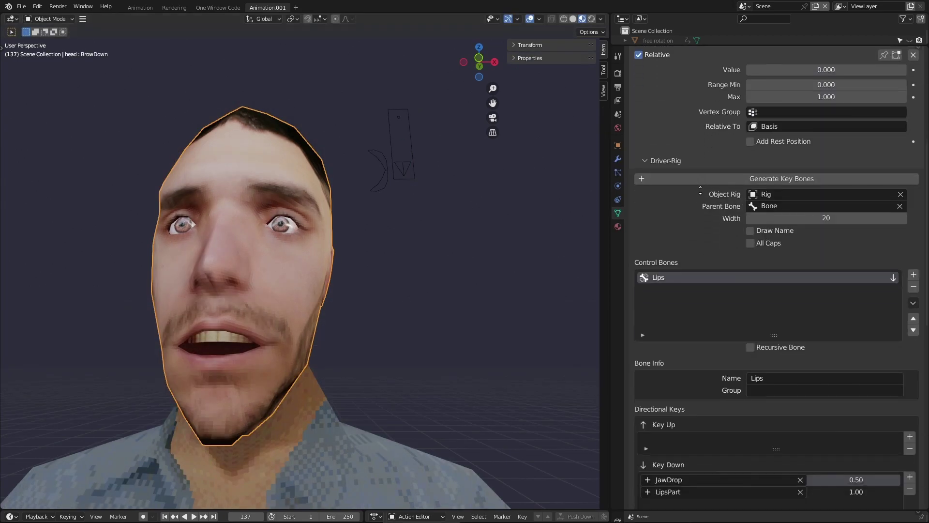
pyautogui.click(913, 303)
pyautogui.click(871, 342)
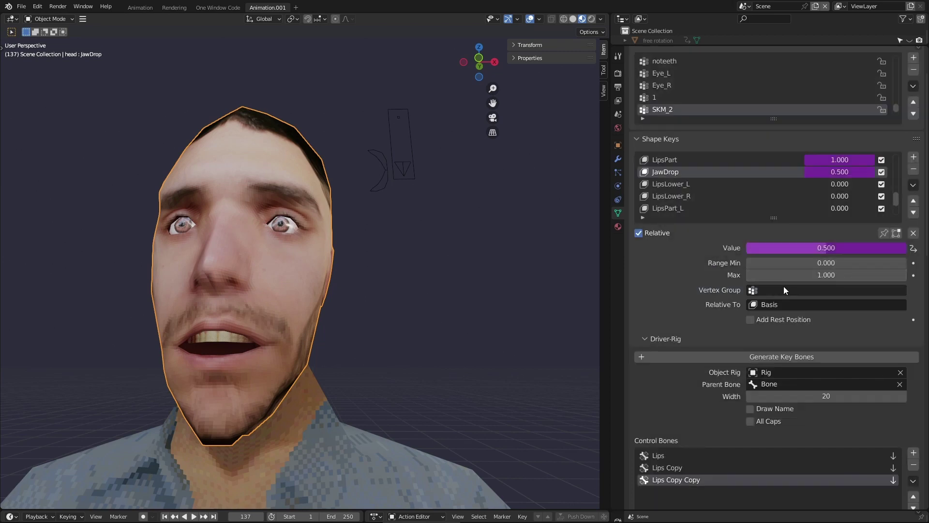
# Raise the Range Max of the JawDrop and LipsPart shape keys to 5 and regenerate the key bones.
pyautogui.click(781, 275)
pyautogui.press('Return')
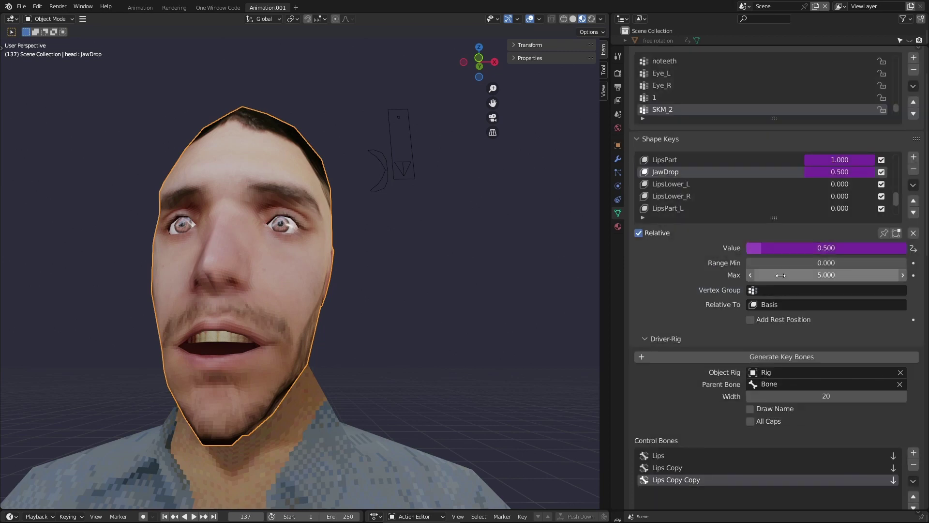
pyautogui.click(687, 160)
pyautogui.click(787, 273)
pyautogui.press('Return')
pyautogui.scroll(-5, 695, 187)
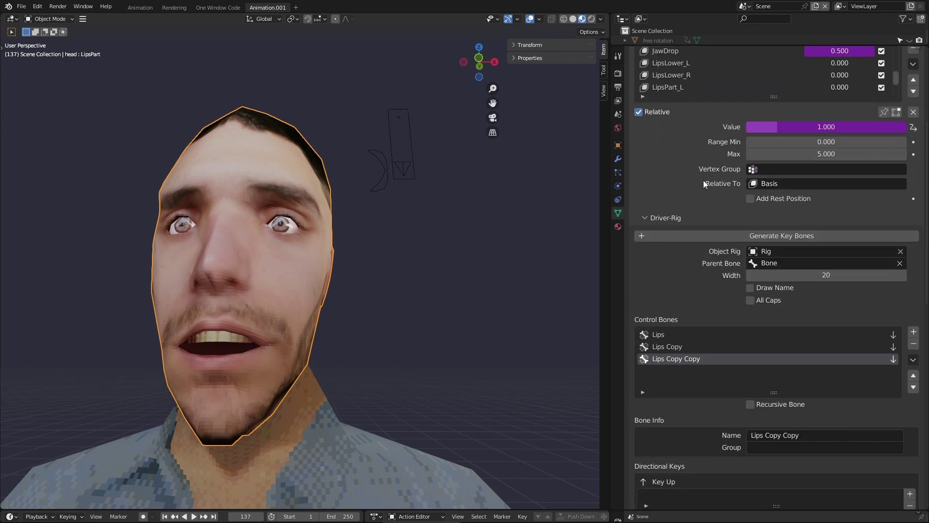
pyautogui.click(678, 234)
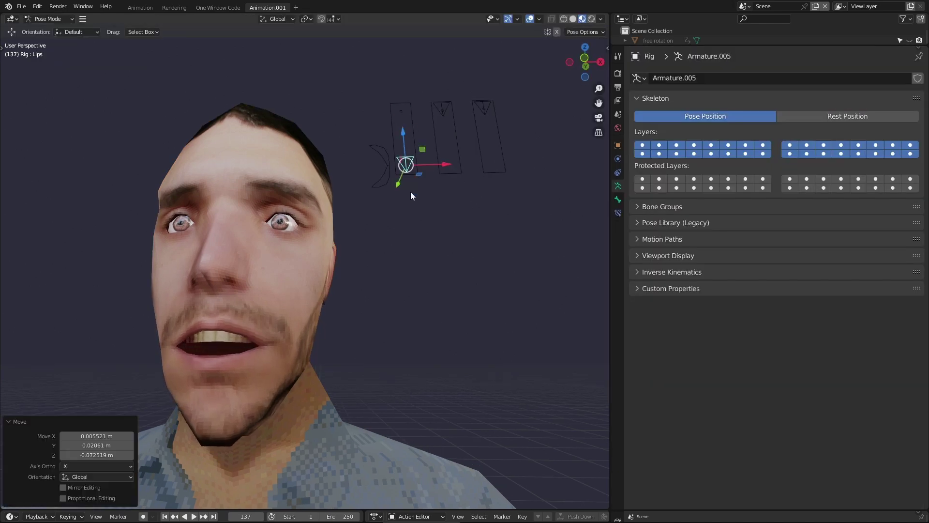
# Pose the mouth by lowering the Lips Copy and Lips Copy Copy controls to the end of their sliders.
pyautogui.click(439, 105)
pyautogui.hotkey('shift', 'd')
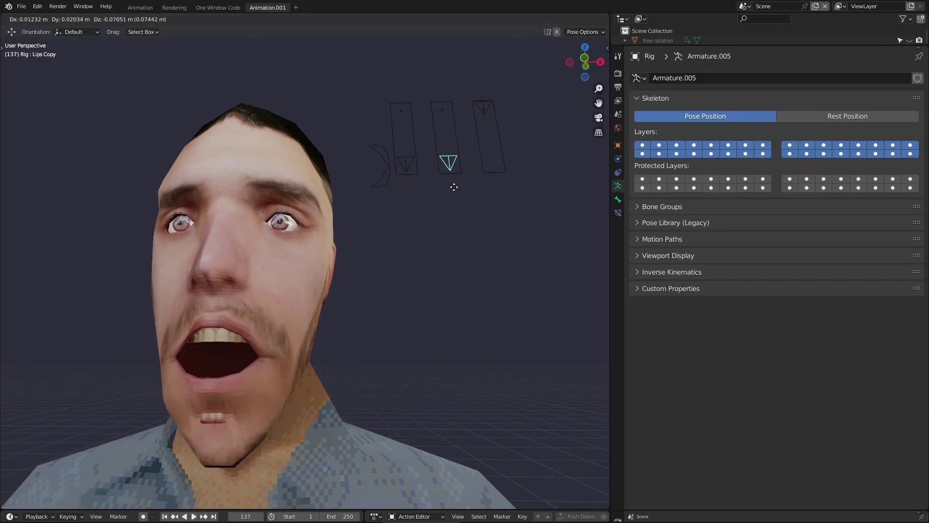
pyautogui.click(444, 133)
pyautogui.click(494, 99)
pyautogui.hotkey('shift', 'd')
pyautogui.click(492, 169)
pyautogui.click(451, 142)
pyautogui.hotkey('shift', 'd')
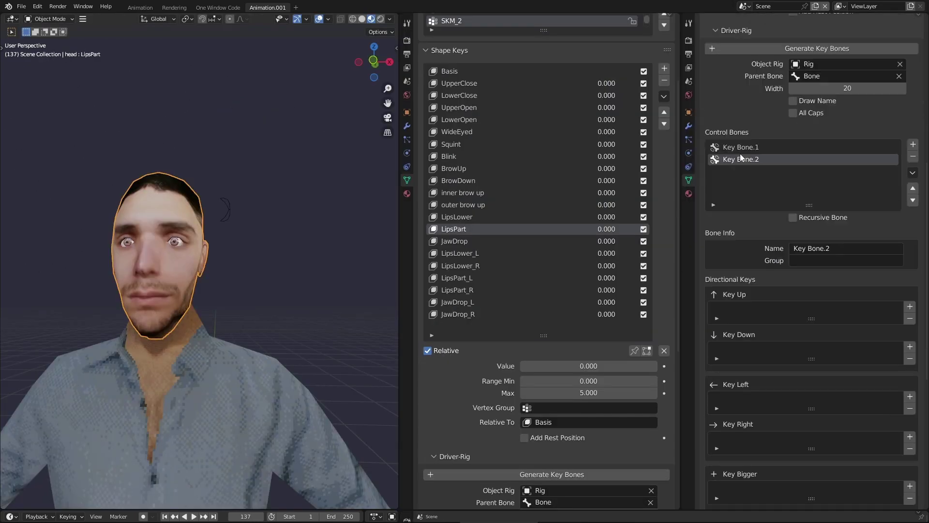
# Rename the first control bone Lips_L and add an entry to its Key Up, Key Down and Key Left lists.
pyautogui.click(740, 146)
pyautogui.scroll(-3, 823, 217)
pyautogui.click(910, 242)
pyautogui.click(910, 282)
pyautogui.click(910, 332)
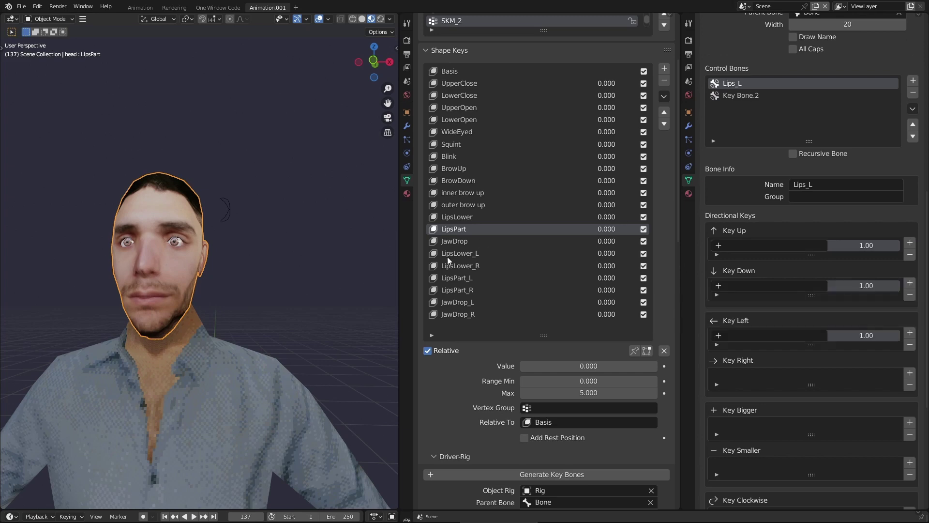
# For Lips_L, assign LipsPart_L to Key Up, LipsLower_L to Key Down and JawDrop_L to Key Left.
pyautogui.click(737, 242)
pyautogui.click(737, 275)
pyautogui.click(741, 285)
pyautogui.write('d')
pyautogui.click(735, 339)
pyautogui.click(741, 335)
pyautogui.click(741, 389)
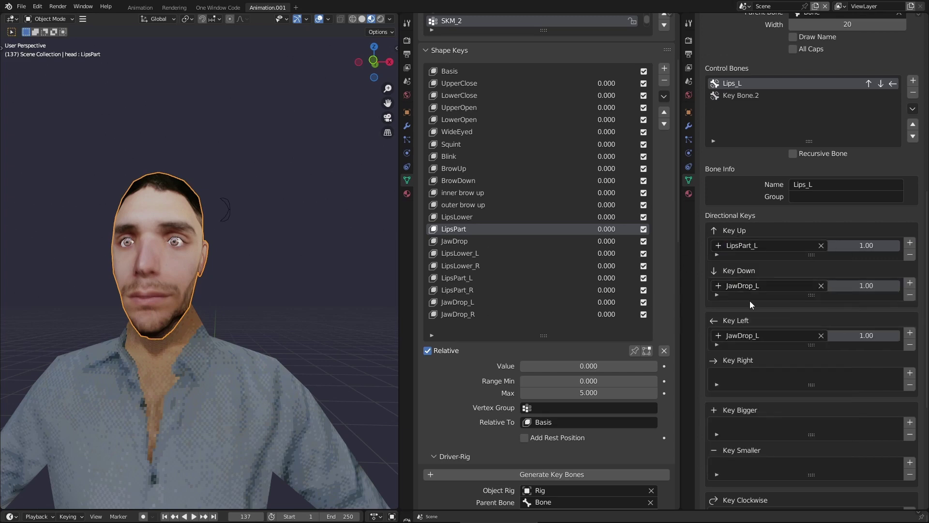
pyautogui.click(753, 287)
pyautogui.click(753, 315)
# Create Lips_R as the mirrored counterpart of Lips_L, with its jaw key in Key Right, and generate the key bones.
pyautogui.write('Lips_R')
pyautogui.click(913, 124)
pyautogui.click(913, 109)
pyautogui.click(864, 125)
pyautogui.click(910, 372)
pyautogui.click(910, 344)
pyautogui.scroll(4, 822, 242)
pyautogui.click(758, 99)
# Unpin the second properties editor and pose the mouth by moving the Lips_L and Lips_R controls up and away from each other.
pyautogui.click(157, 242)
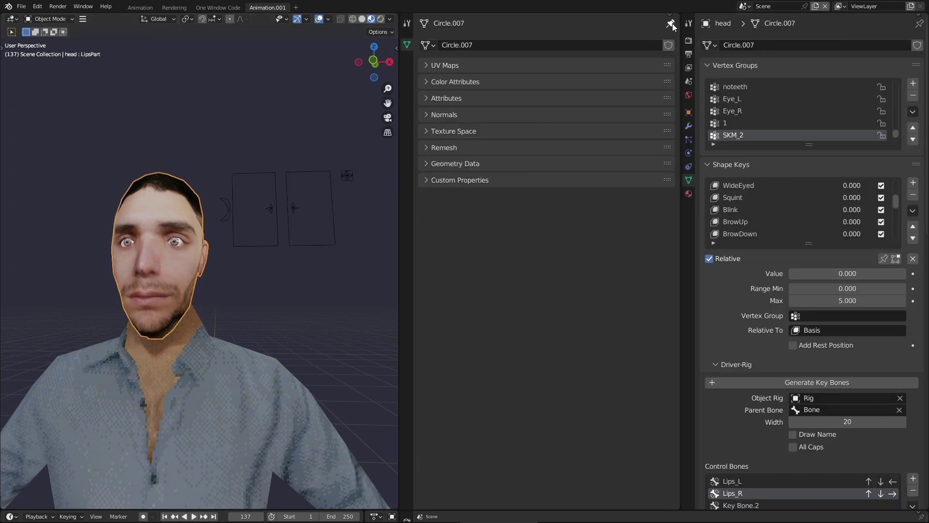
pyautogui.click(671, 23)
pyautogui.click(272, 209)
pyautogui.press('g')
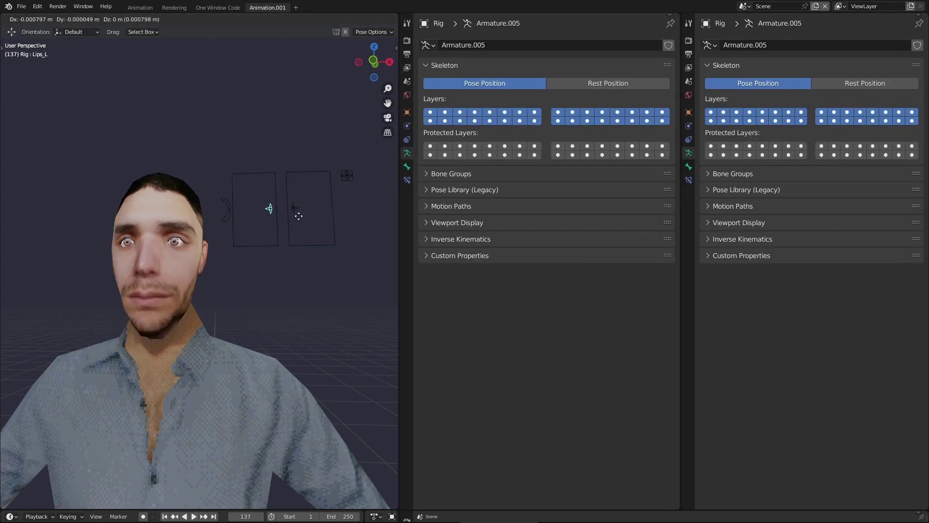
pyautogui.click(267, 198)
pyautogui.click(295, 208)
pyautogui.press('g')
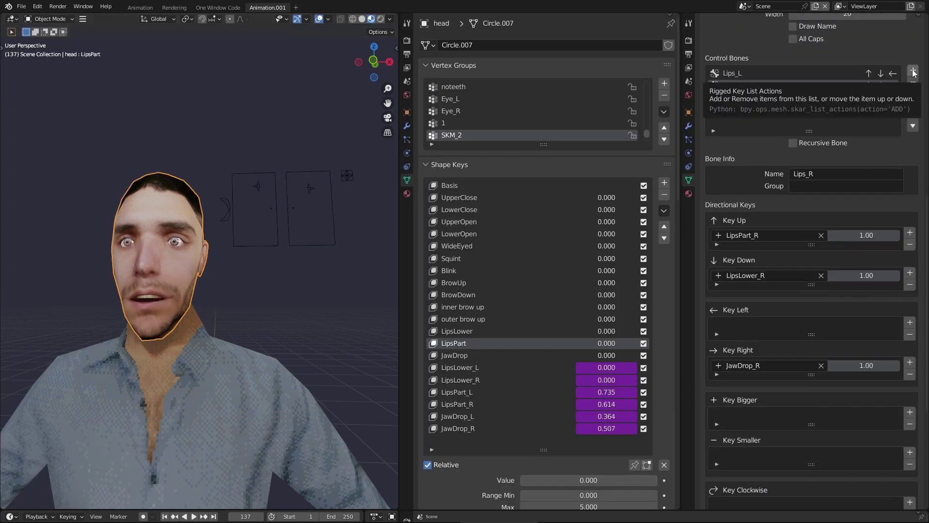
# Add a new control bone for the head named Lip Lower L.
pyautogui.click(913, 70)
pyautogui.doubleClick(846, 173)
pyautogui.write('Lip Lower L')
pyautogui.press('Return')
pyautogui.click(788, 235)
pyautogui.scroll(-3, 788, 290)
pyautogui.click(913, 98)
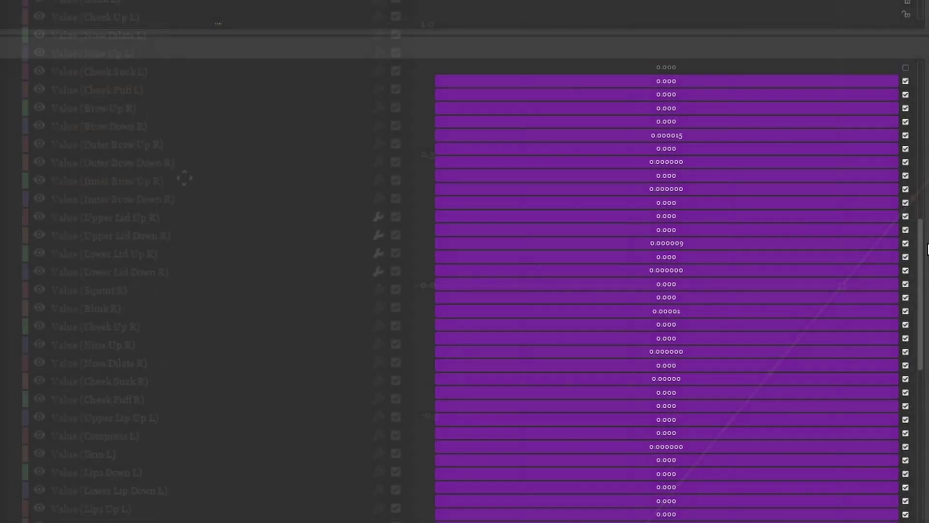
pyautogui.moveTo(208, 503); pyautogui.dragTo(208, 384, button='middle')
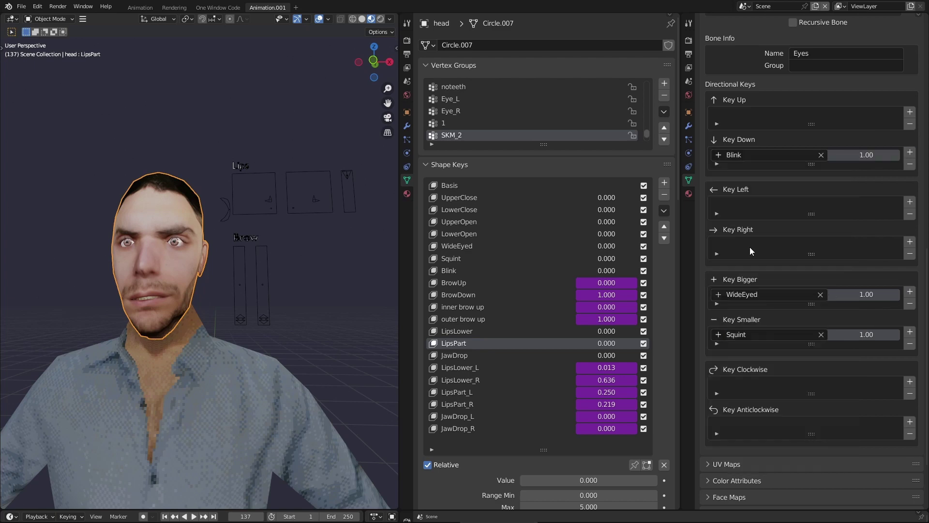
# Test the Eyes control by sliding it down and scaling it up by about 6.956, and undo the test pose.
pyautogui.click(913, 192)
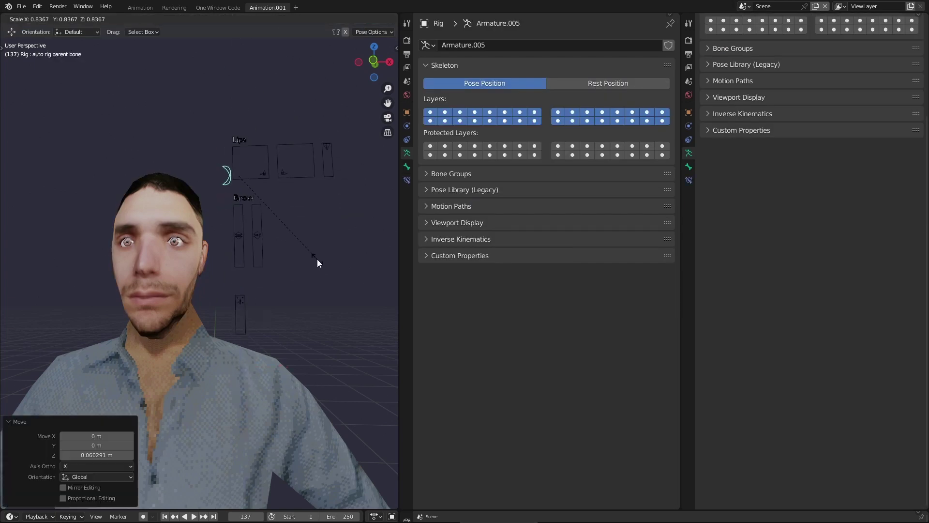
pyautogui.scroll(2, 227, 349)
pyautogui.click(230, 339)
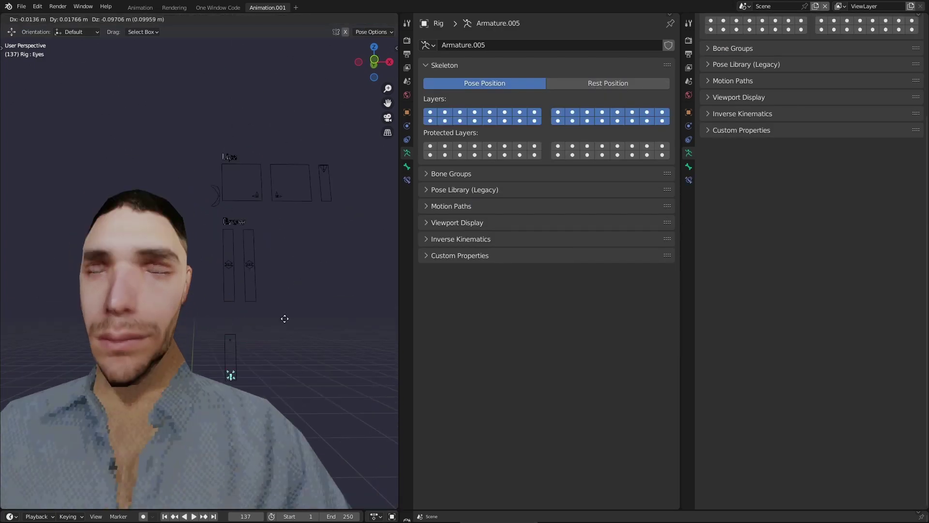
pyautogui.press('s')
pyautogui.click(228, 351)
pyautogui.press('g')
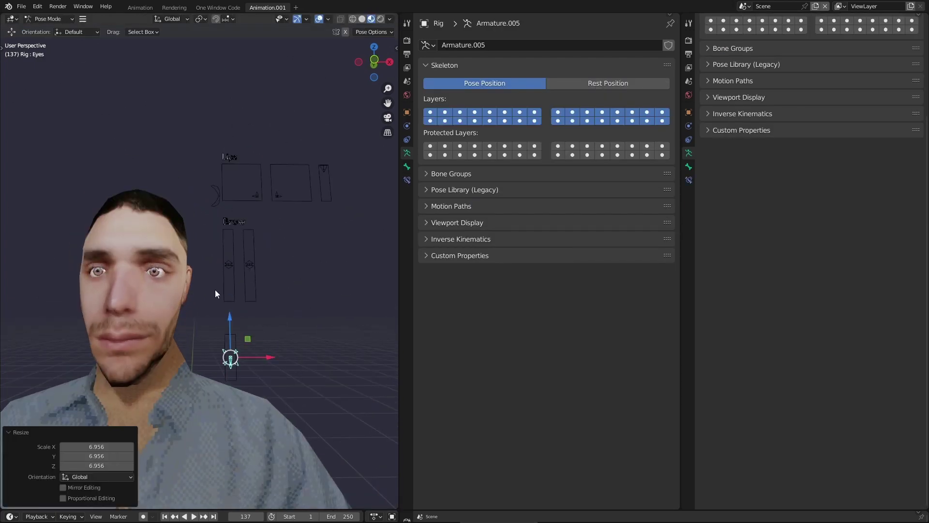
pyautogui.click(306, 311)
pyautogui.hotkey('ctrl', 'z')
pyautogui.hotkey('ctrl', 'z')
# Name the head's new control bone EyeLids and add entries to its Key Up, Key Down, Key Bigger and Key Smaller lists.
pyautogui.click(181, 274)
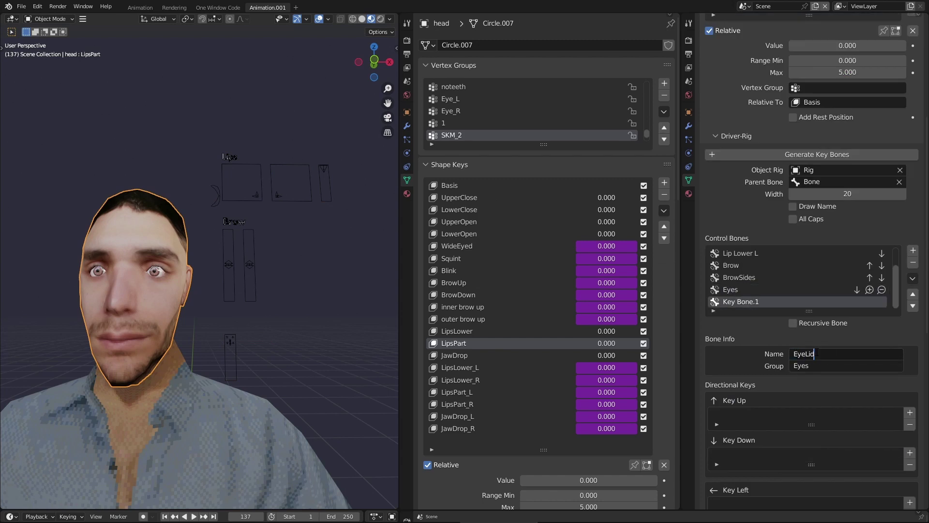
pyautogui.scroll(-10, 816, 294)
pyautogui.click(910, 122)
pyautogui.click(909, 162)
pyautogui.click(910, 302)
pyautogui.click(909, 341)
# Assign LowerClose to the EyeLids Key Up and replace the Key Down entry with UpperClose in Key Left.
pyautogui.click(758, 125)
pyautogui.click(753, 164)
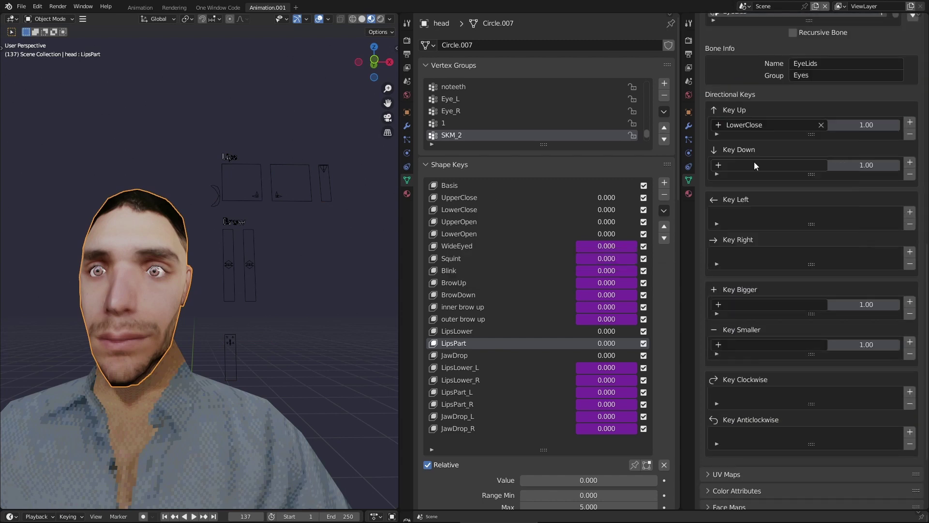
pyautogui.click(909, 174)
pyautogui.click(910, 212)
pyautogui.click(757, 246)
# Assign UpperOpen to the EyeLids Key Bigger and LowerOpen to Key Smaller, and regenerate the key bones.
pyautogui.click(756, 305)
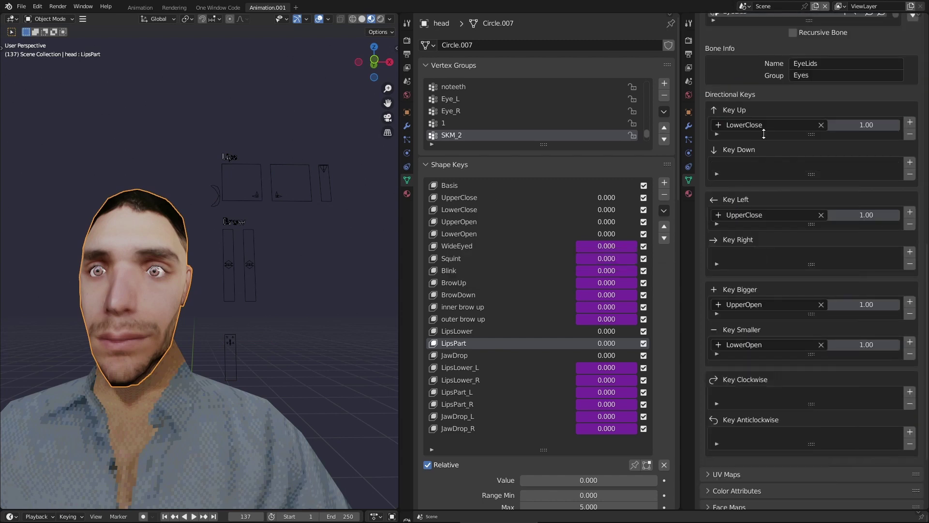
pyautogui.click(755, 358)
pyautogui.click(755, 345)
pyautogui.click(755, 410)
pyautogui.scroll(8, 789, 317)
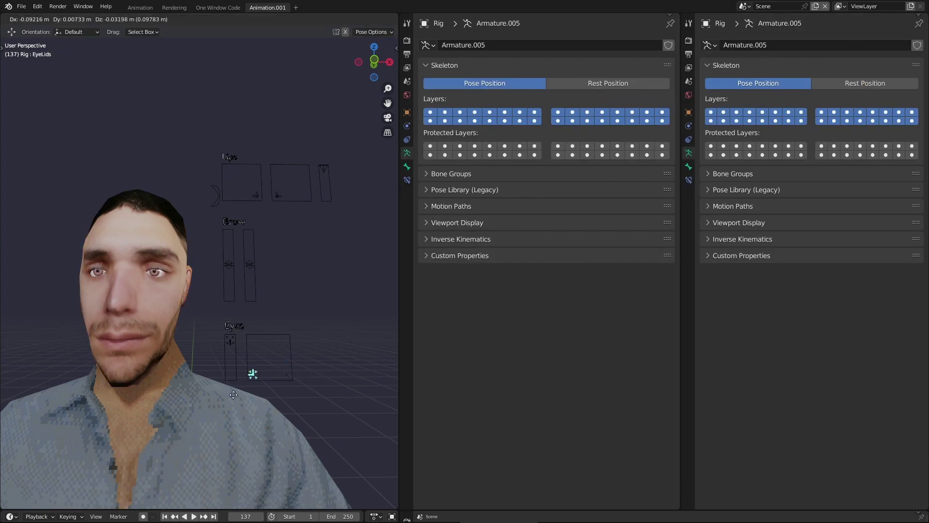
# Pose the eyelids by moving the EyeLids control within its box and scaling it up and down.
pyautogui.click(286, 374)
pyautogui.press('g')
pyautogui.click(299, 330)
pyautogui.press('s')
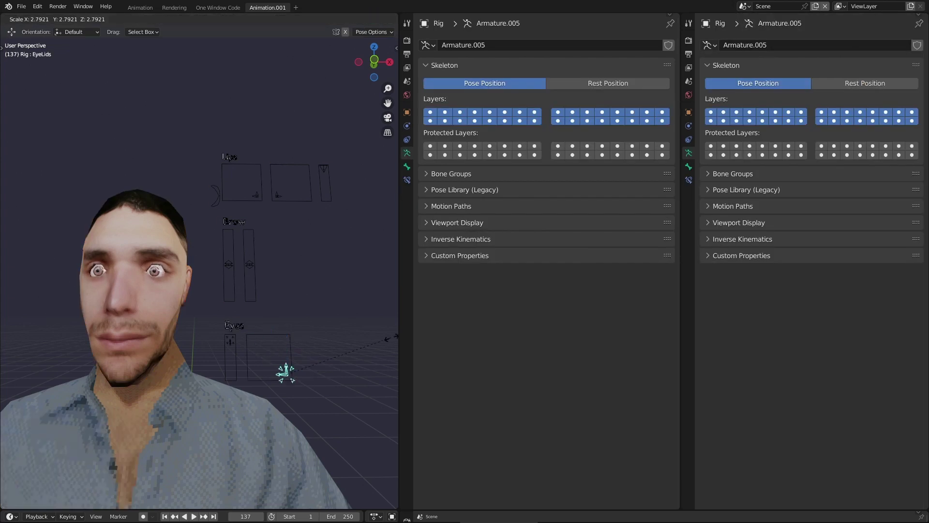
pyautogui.click(246, 386)
pyautogui.press('g')
pyautogui.click(213, 386)
pyautogui.press('s')
pyautogui.click(164, 398)
pyautogui.click(294, 332)
# Pose the brows and eyes with the Brow and Eyes controls.
pyautogui.click(229, 264)
pyautogui.press('g')
pyautogui.click(230, 340)
pyautogui.press('g')
# Pose the mouth by moving the Lips_L, Lips_R and Lip Lower L controls within their boxes.
pyautogui.click(324, 169)
pyautogui.keyDown('shift'); pyautogui.click(277, 195); pyautogui.keyUp('shift')
pyautogui.press('g')
pyautogui.click(303, 227)
pyautogui.press('g')
pyautogui.click(235, 189)
pyautogui.click(324, 177)
pyautogui.press('g')
pyautogui.click(295, 246)
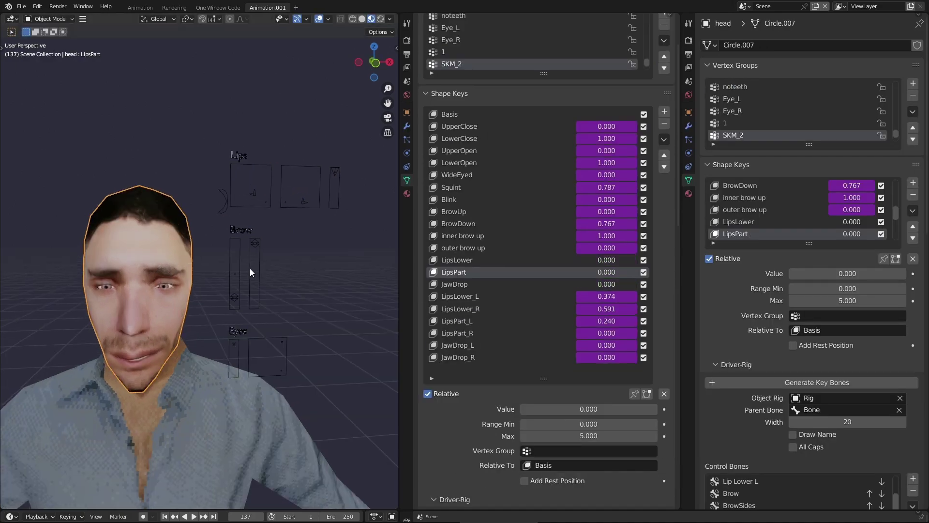
# Enable Draw Name and All Caps in the Driver-Rig settings and regenerate the key bones.
pyautogui.scroll(-6, 791, 285)
pyautogui.click(768, 234)
pyautogui.click(769, 237)
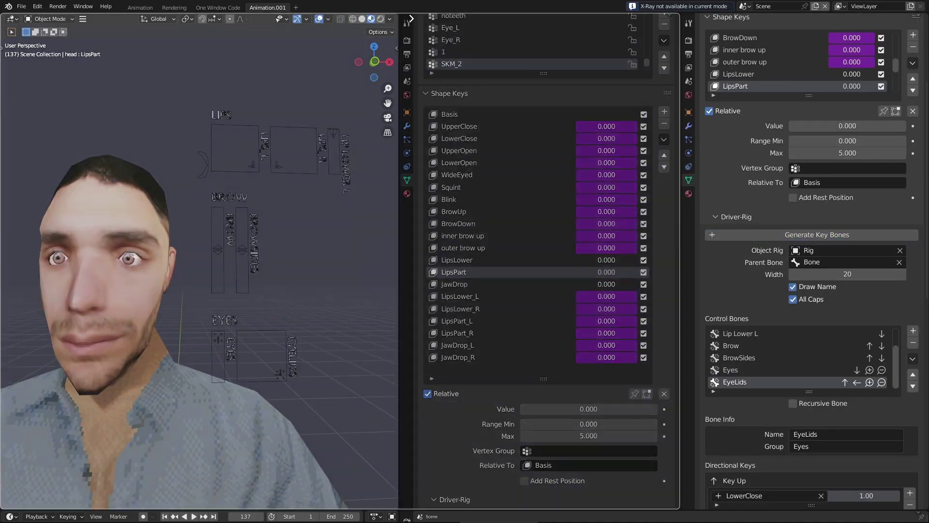